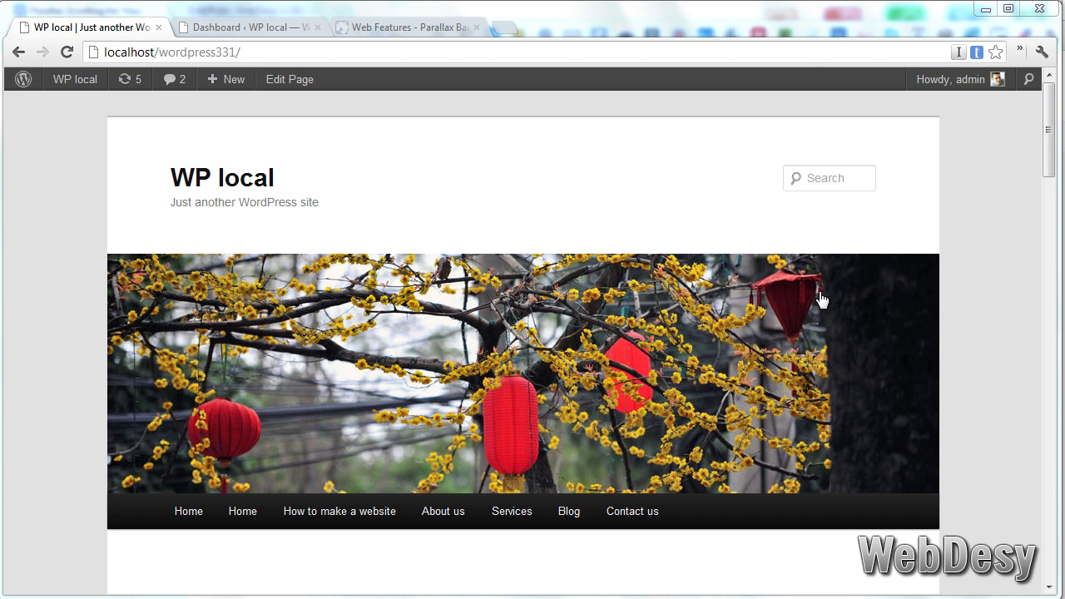
Go to the Web Features builder and choose a Full Scale animated background
{"action": "left_click", "coordinate": [420, 26]}
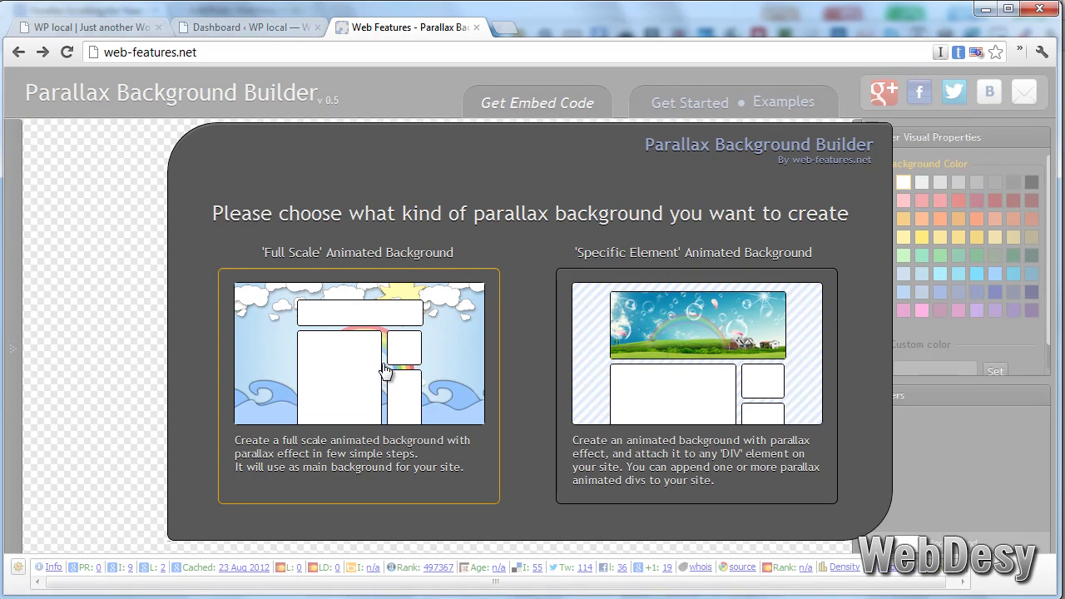
{"action": "left_click", "coordinate": [386, 371]}
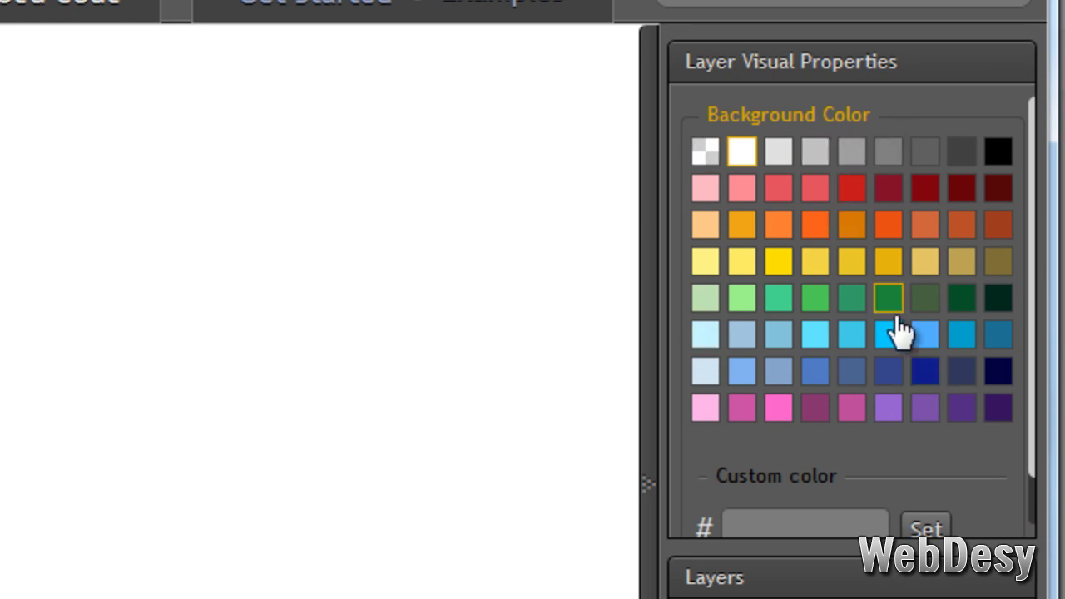
{"action": "left_click", "coordinate": [707, 153]}
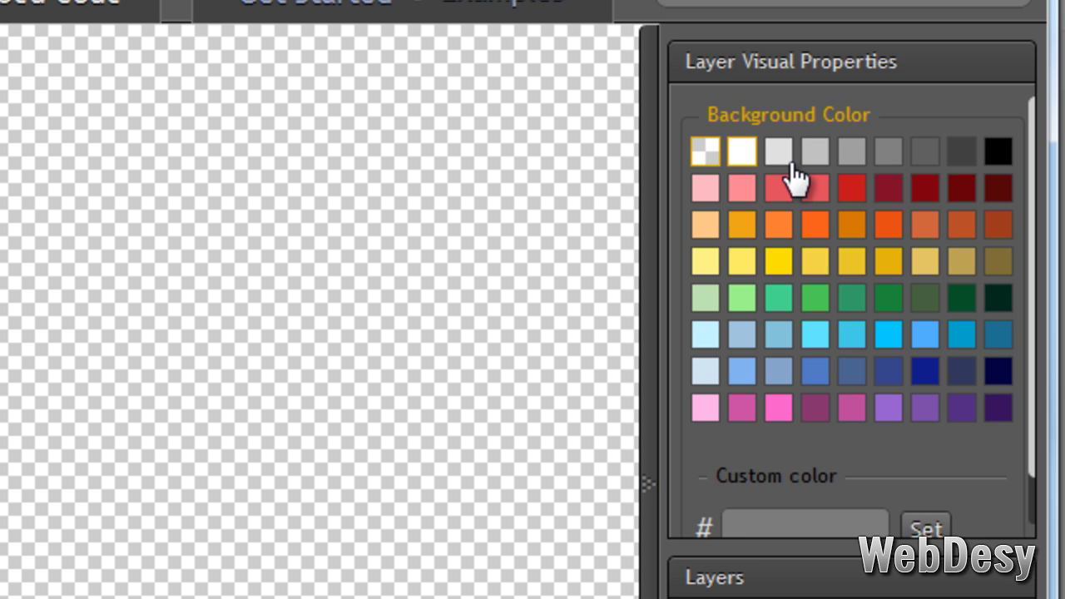
{"action": "left_click", "coordinate": [815, 153]}
{"action": "left_click", "coordinate": [998, 152]}
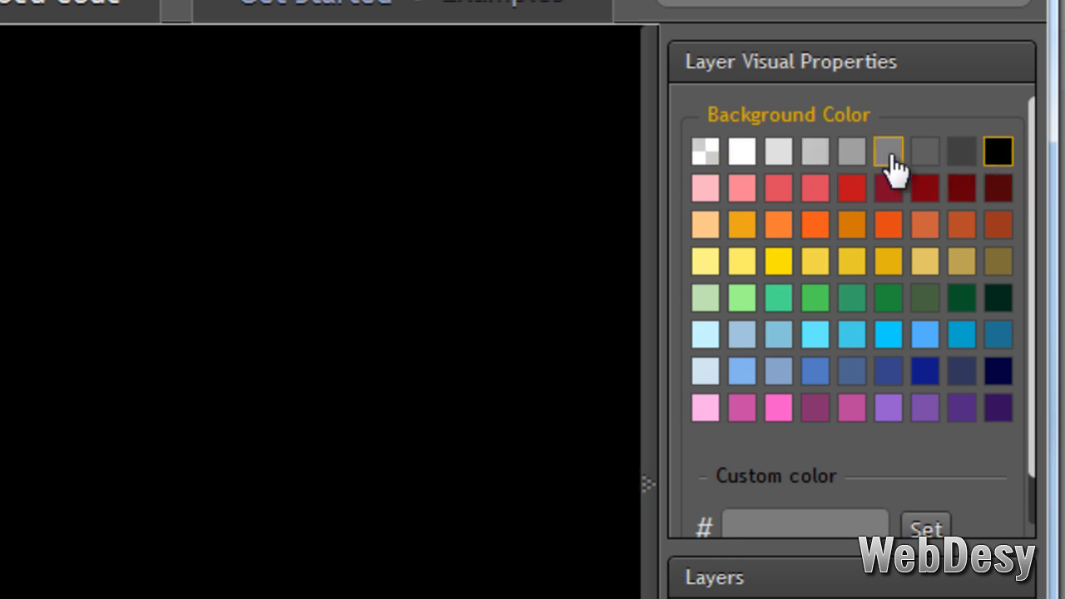
{"action": "left_click", "coordinate": [853, 188]}
{"action": "left_click", "coordinate": [924, 373]}
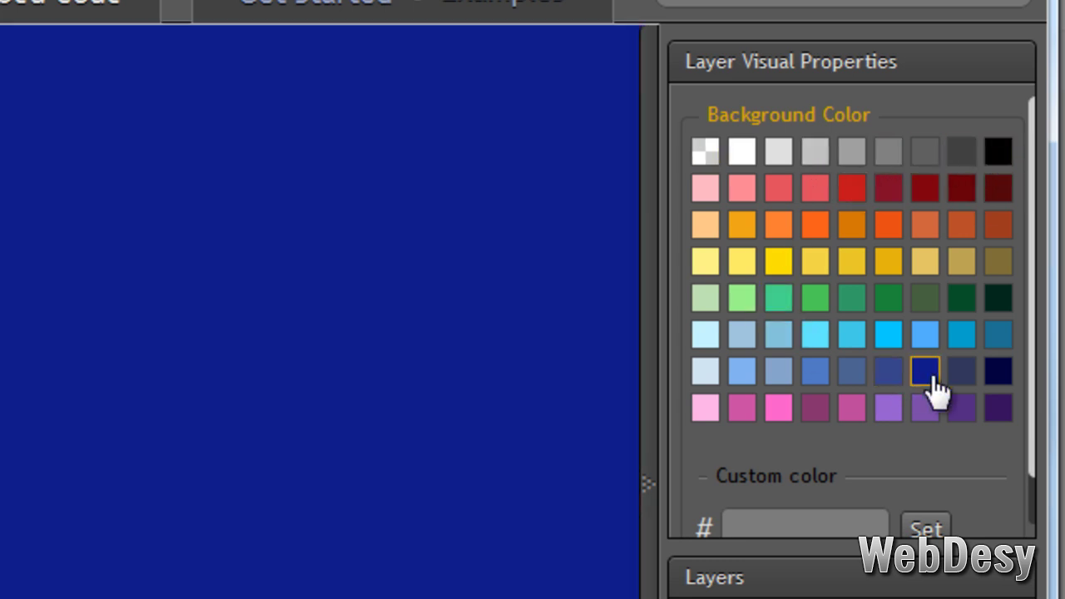
{"action": "left_click", "coordinate": [809, 306]}
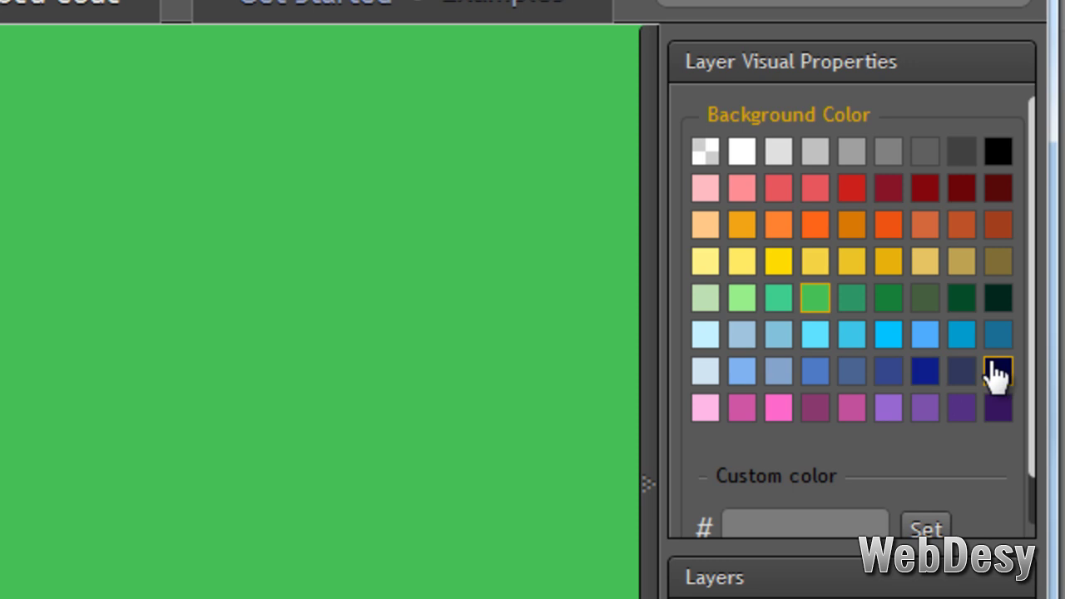
{"action": "left_click", "coordinate": [998, 301]}
{"action": "left_click", "coordinate": [852, 301]}
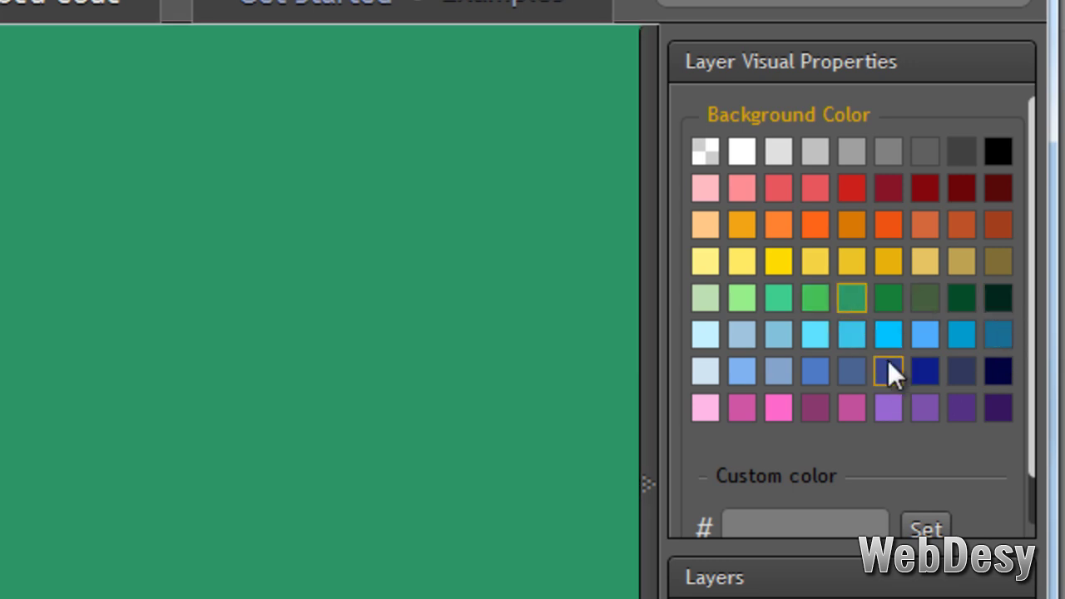
{"action": "left_click", "coordinate": [741, 154]}
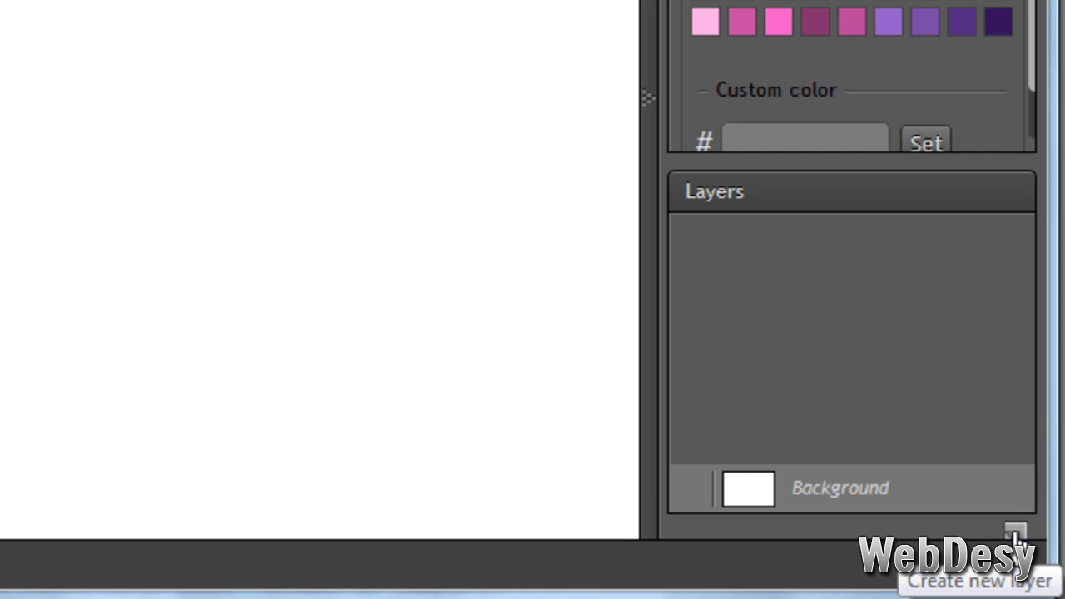
Create a new layer and open the webdesy_logo.png image from the Image URL gallery
{"action": "left_click", "coordinate": [1015, 537]}
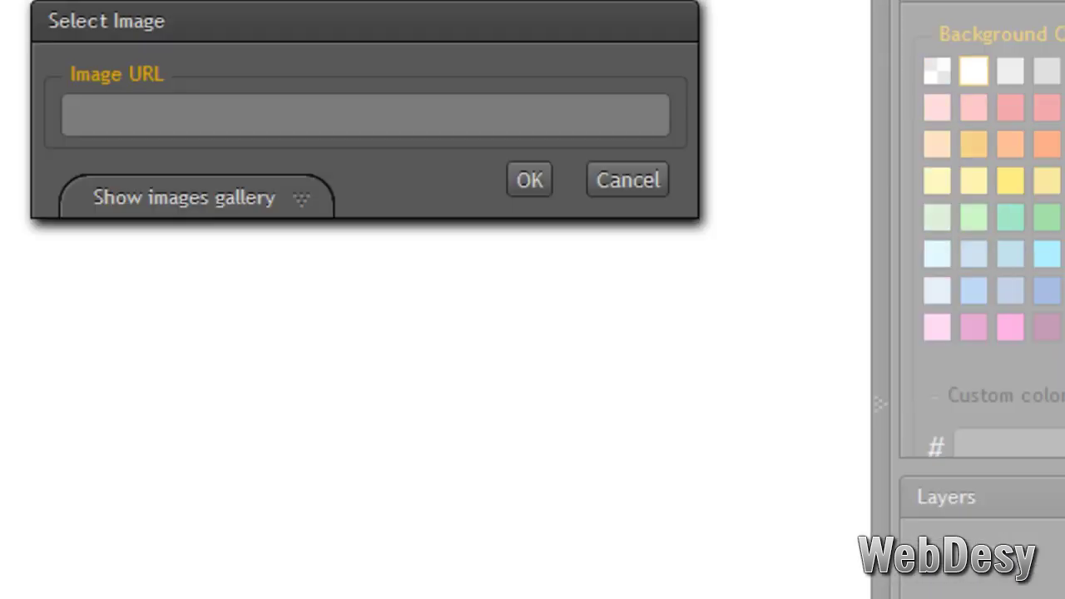
{"action": "left_click", "coordinate": [287, 308]}
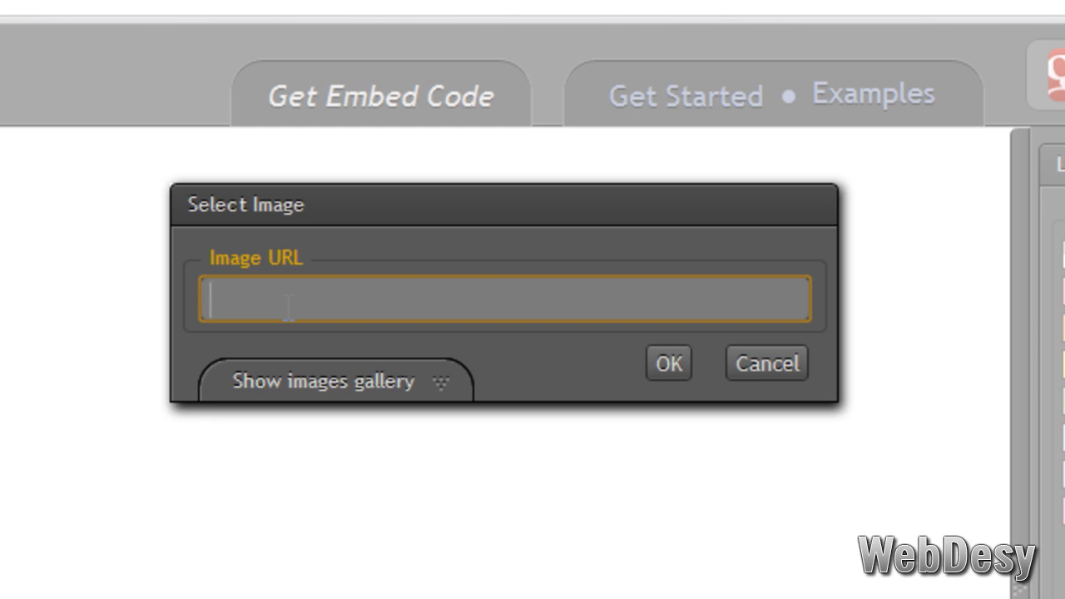
{"action": "left_click", "coordinate": [302, 385]}
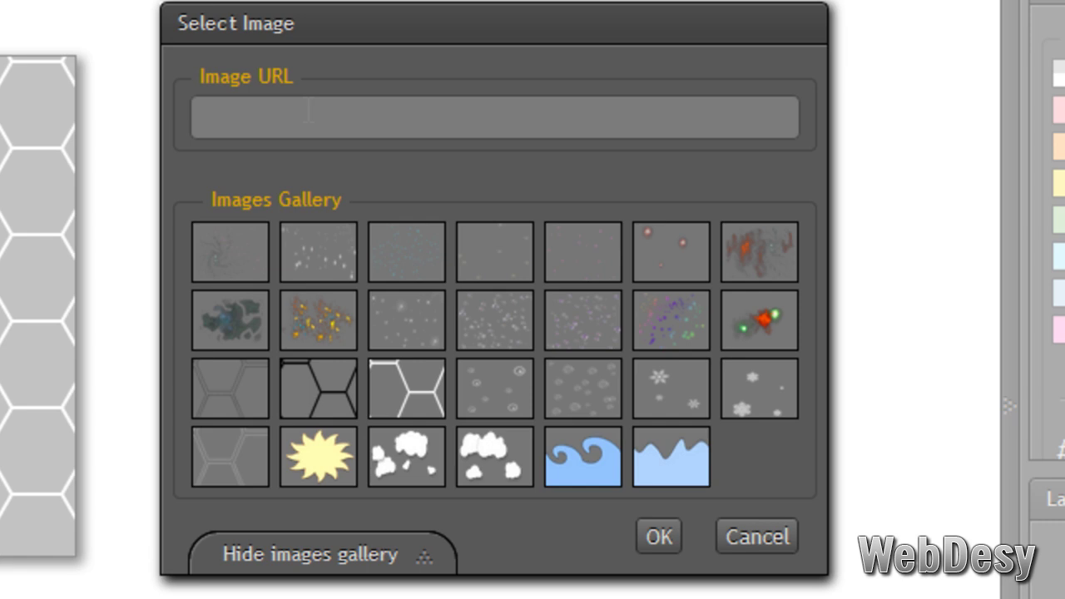
{"action": "left_click", "coordinate": [222, 118]}
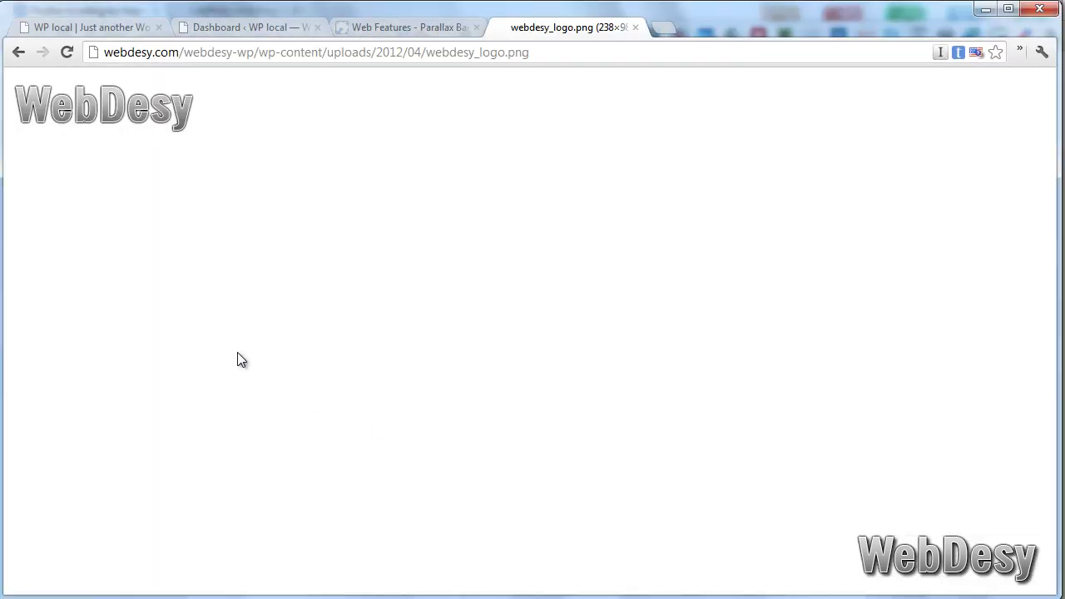
Copy the webdesy_logo.png web address and close its image tab
{"action": "left_click", "coordinate": [449, 60]}
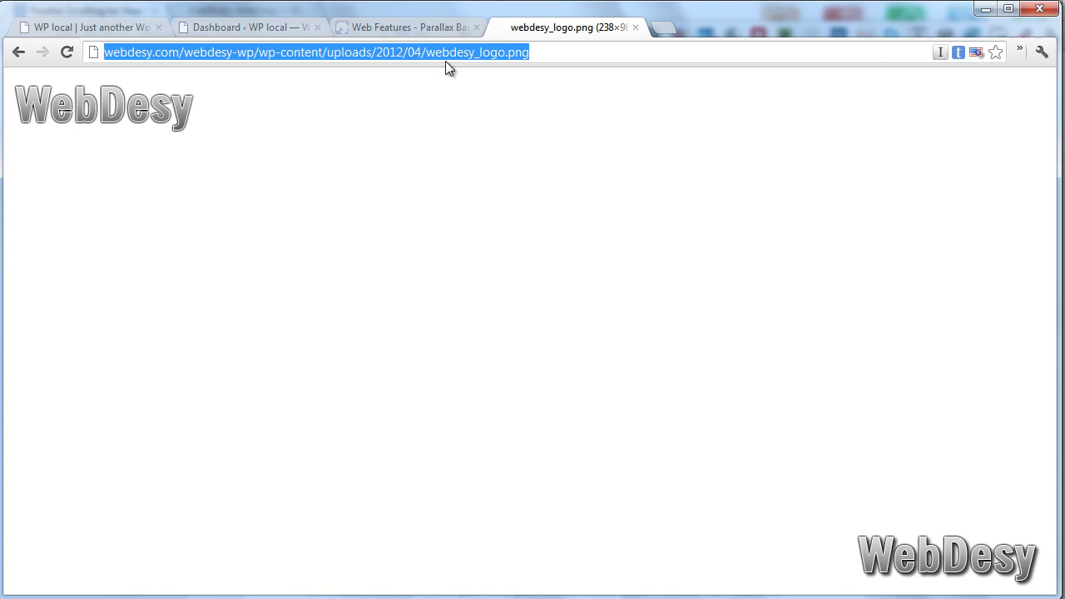
{"action": "right_click", "coordinate": [445, 60]}
{"action": "left_click", "coordinate": [504, 109]}
{"action": "middle_click", "coordinate": [582, 33]}
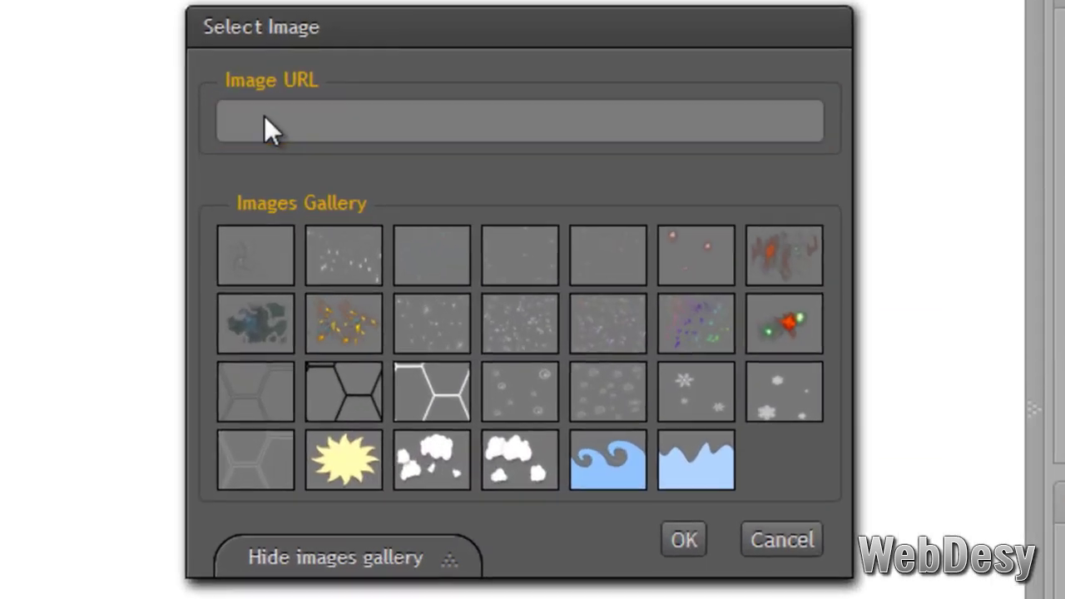
Paste the webdesy_logo.png link into Layer 1's Image URL and confirm with OK
{"action": "right_click", "coordinate": [400, 173]}
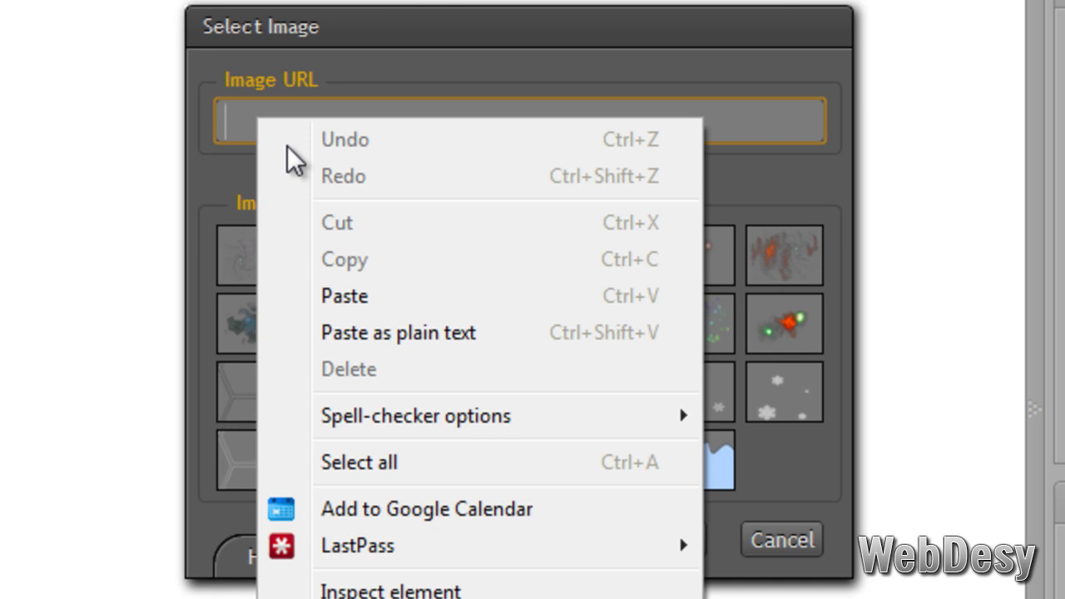
{"action": "left_click", "coordinate": [402, 298]}
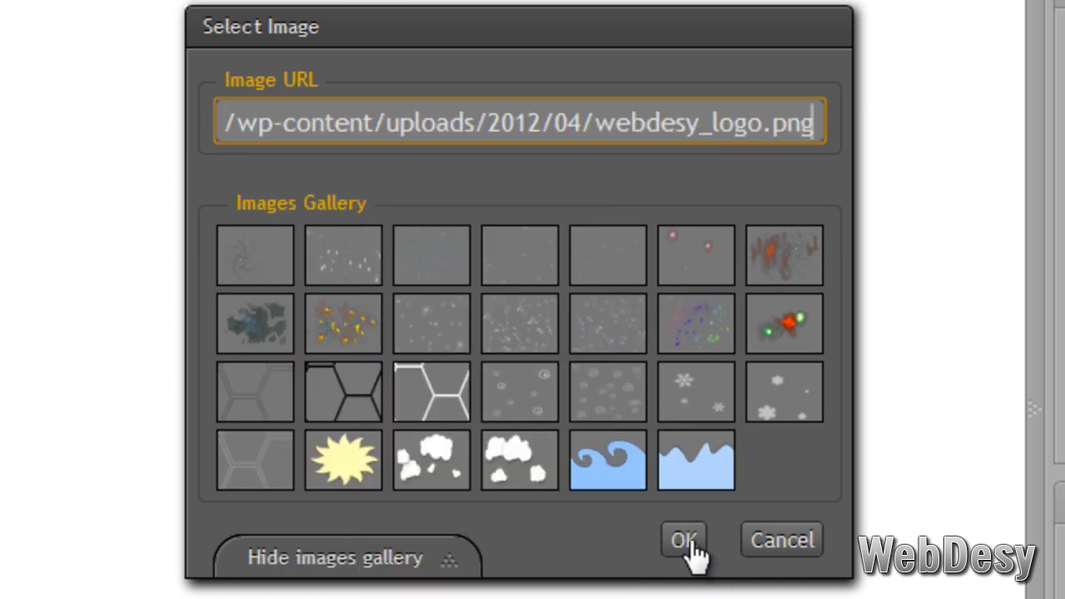
{"action": "left_click", "coordinate": [686, 541]}
{"action": "left_click", "coordinate": [688, 543]}
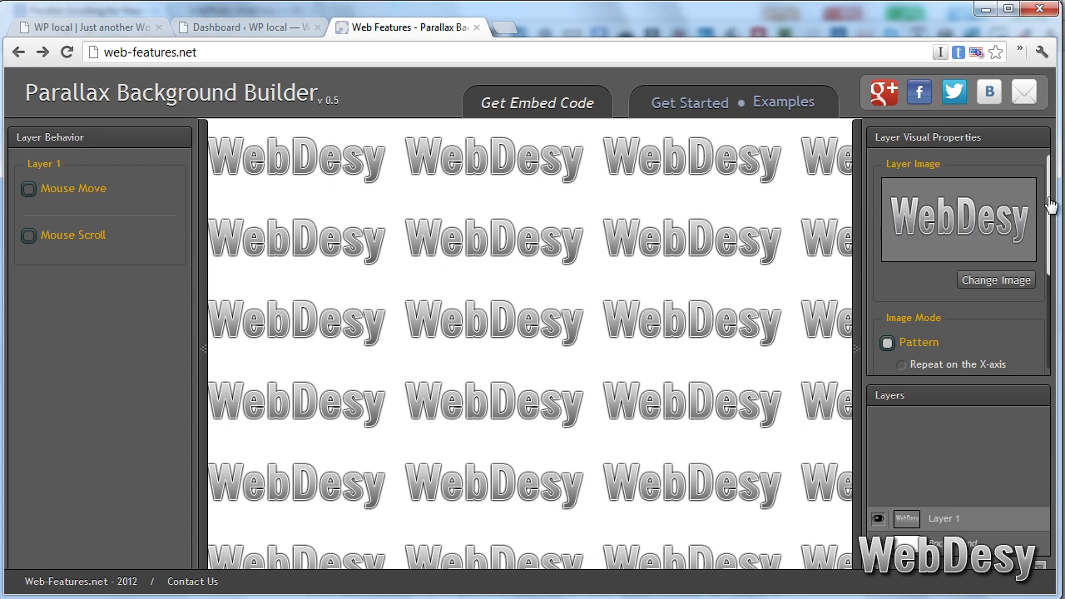
{"action": "left_click_drag", "start_coordinate": [1052, 206], "coordinate": [1049, 235]}
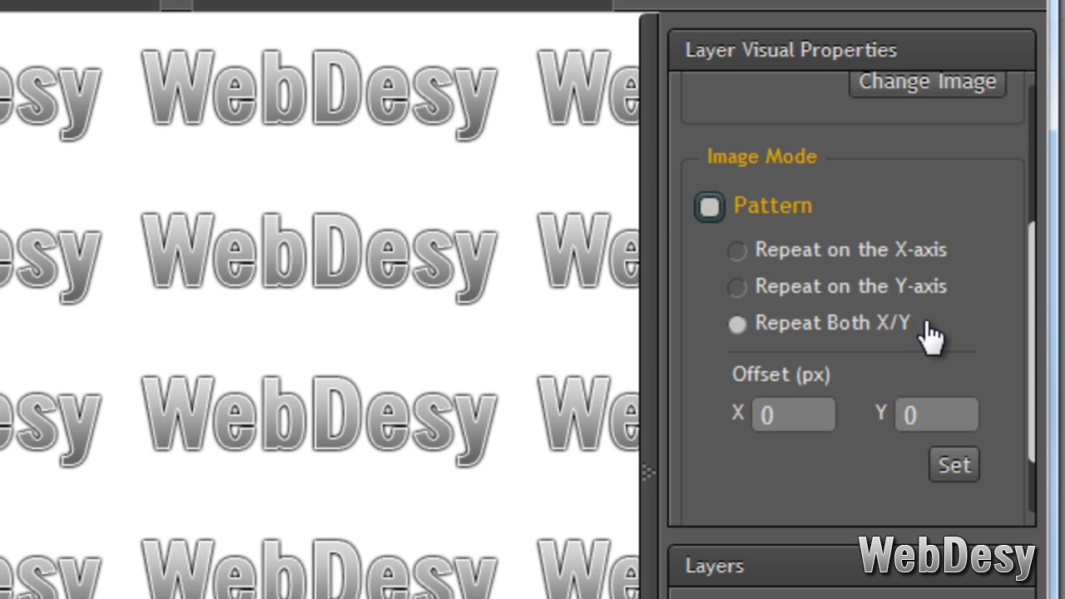
{"action": "left_click", "coordinate": [738, 251]}
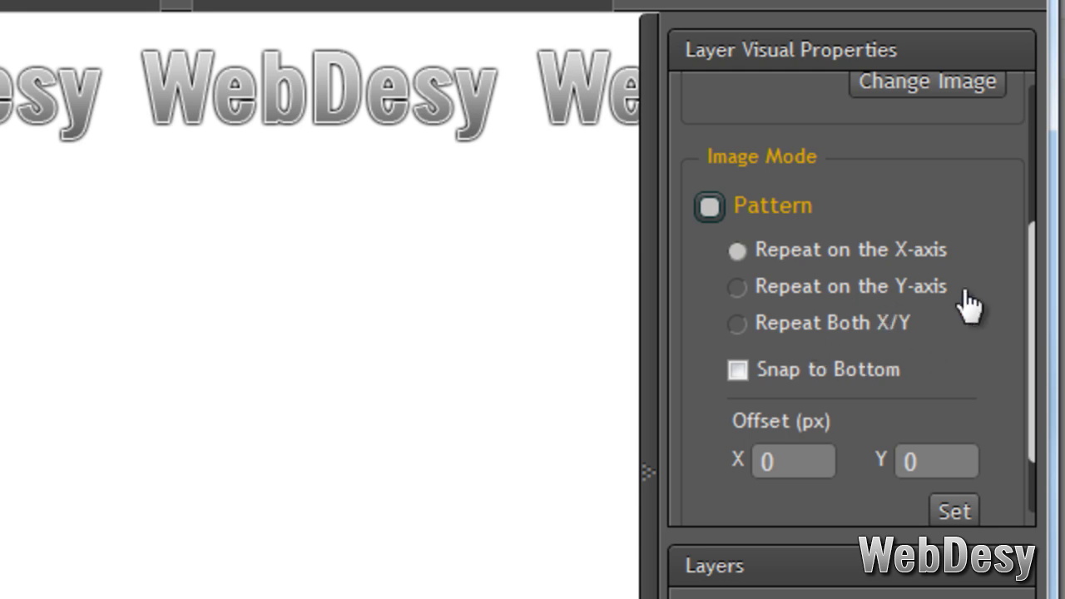
{"action": "left_click", "coordinate": [737, 288]}
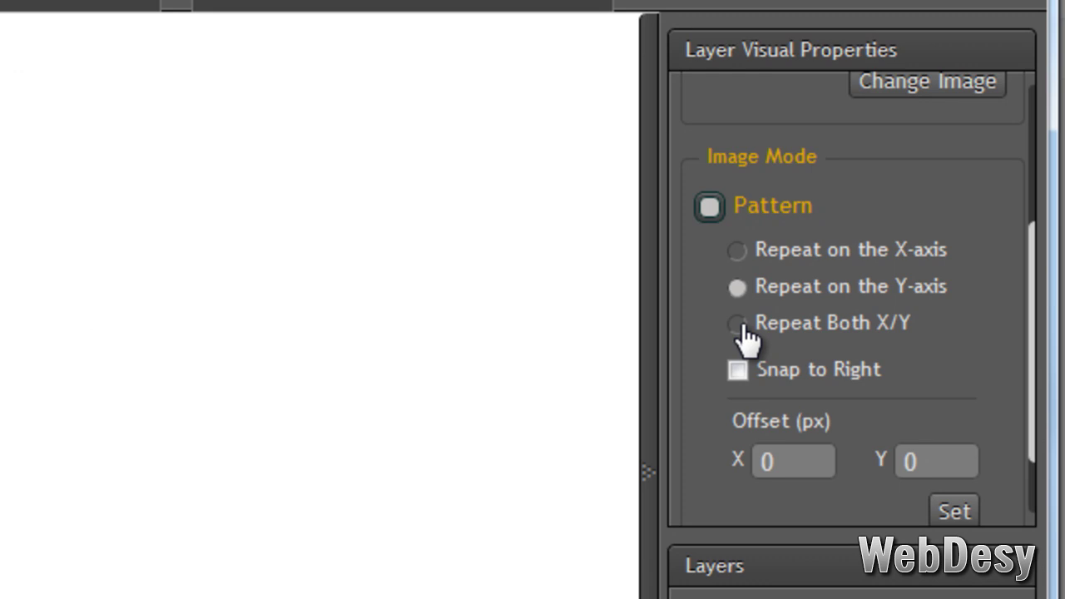
{"action": "left_click", "coordinate": [740, 325]}
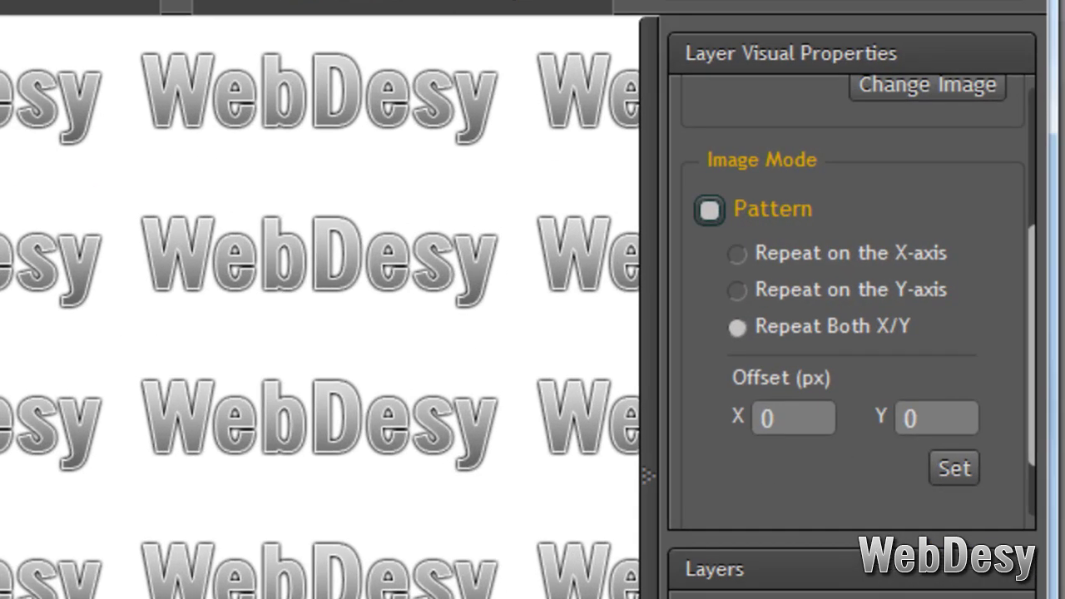
Set Layer 1's pattern Offset X and Offset Y to 20 px
{"action": "left_click", "coordinate": [763, 418]}
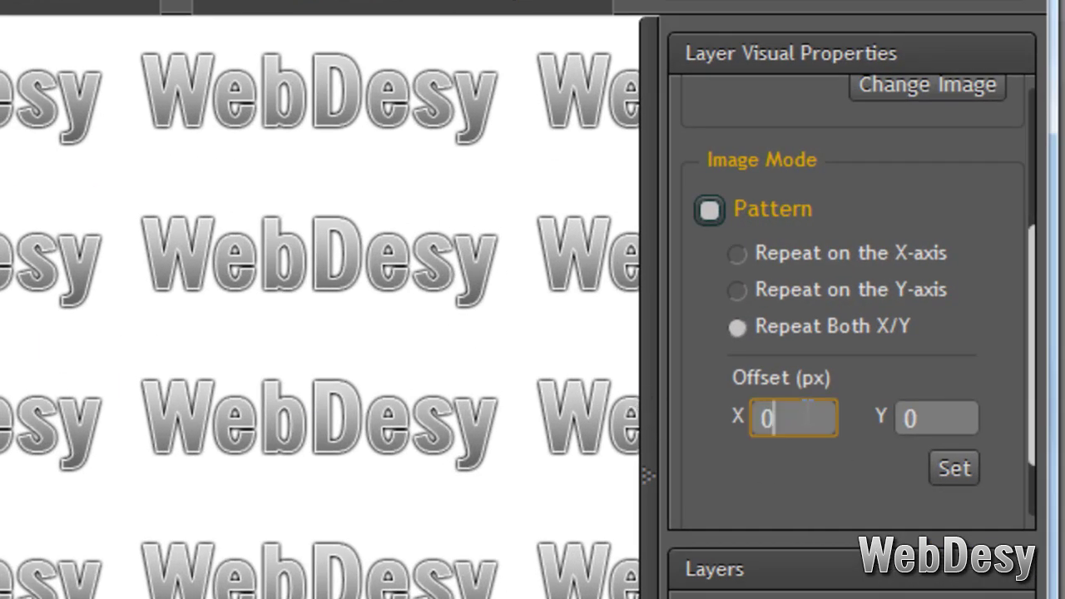
{"action": "type", "text": "2"}
{"action": "type", "text": "0"}
{"action": "left_click", "coordinate": [899, 424]}
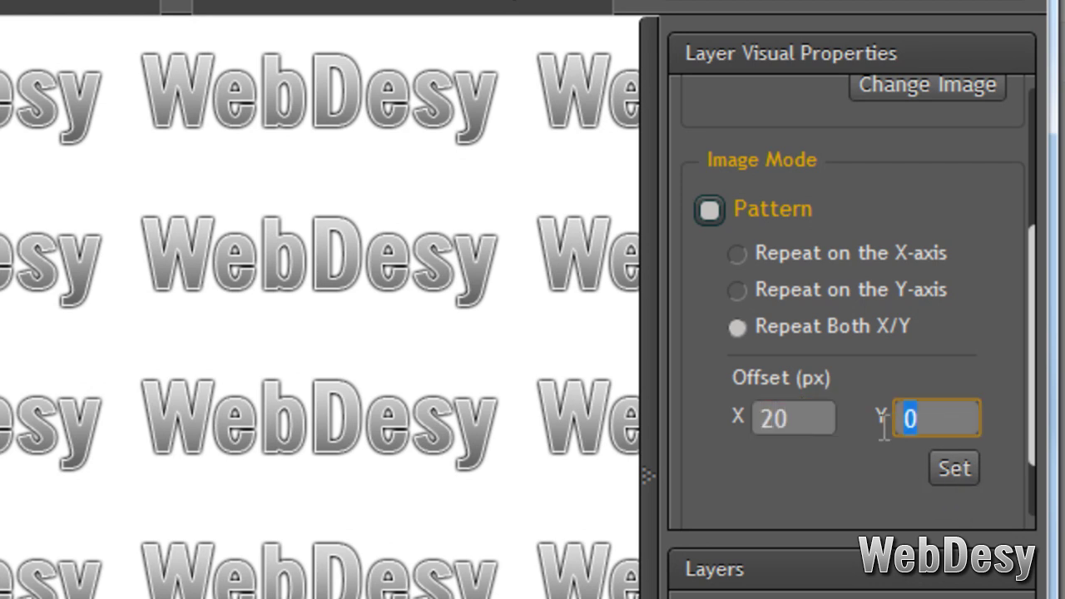
{"action": "type", "text": "20"}
{"action": "left_click", "coordinate": [957, 471]}
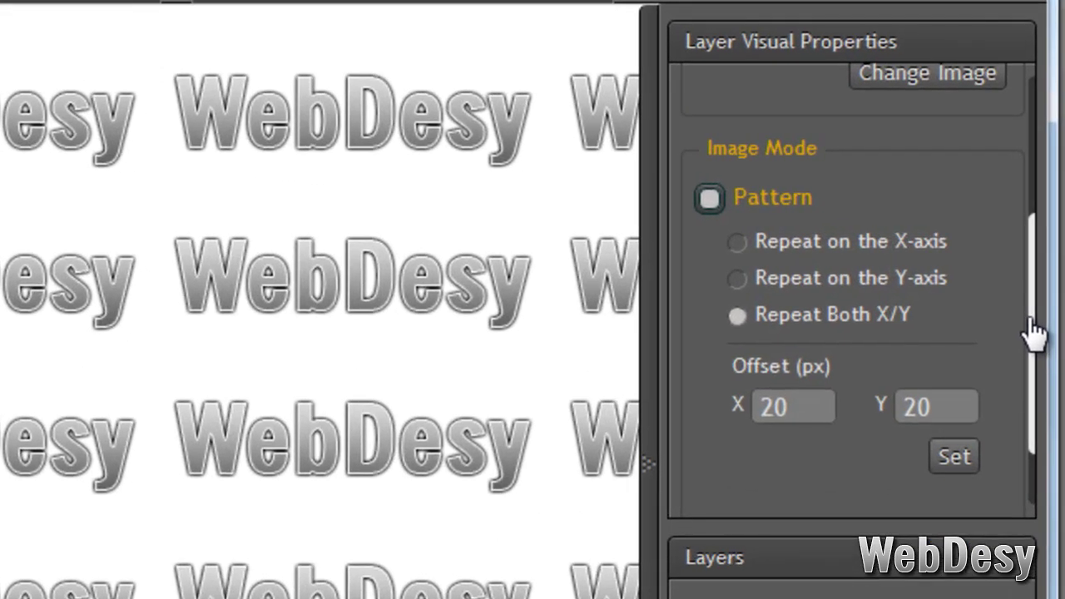
Switch Layer 1 to single Image mode with Snap to Right and Bottom cleared
{"action": "left_click_drag", "start_coordinate": [1032, 333], "coordinate": [1033, 381]}
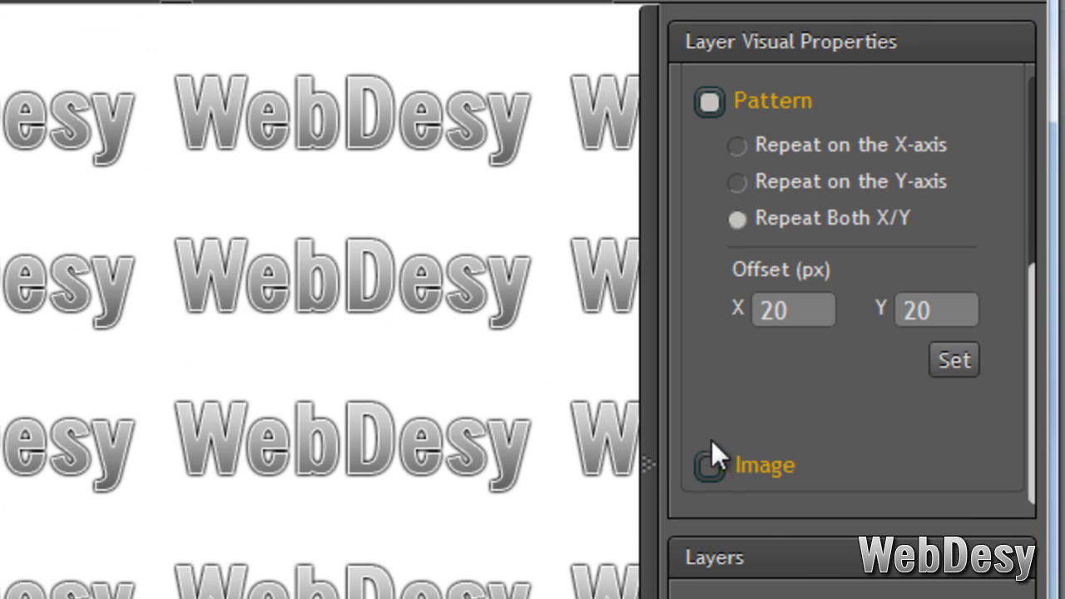
{"action": "left_click", "coordinate": [709, 467]}
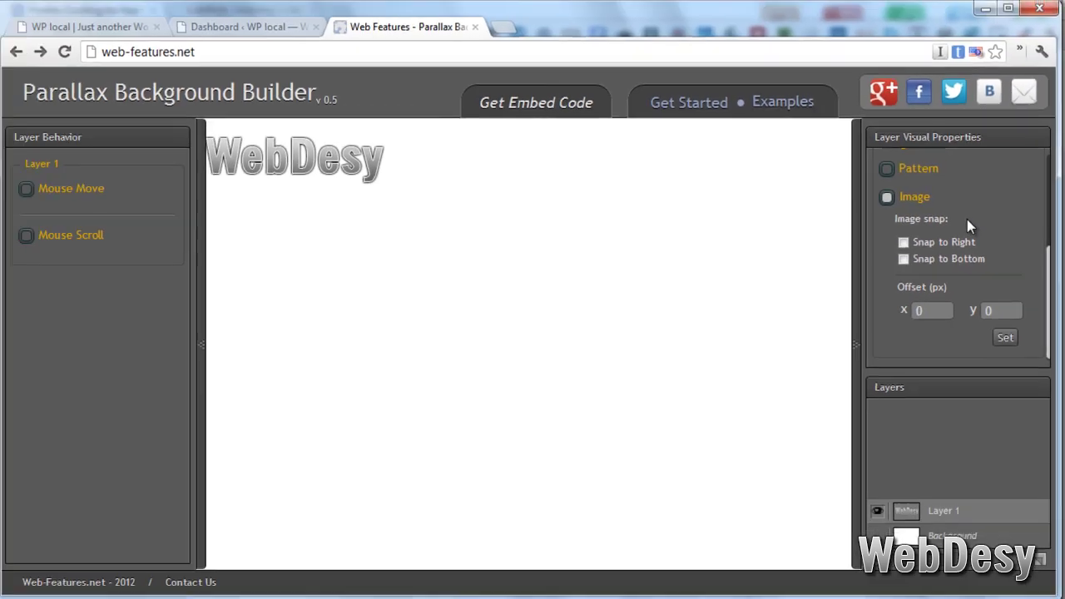
{"action": "left_click", "coordinate": [905, 242]}
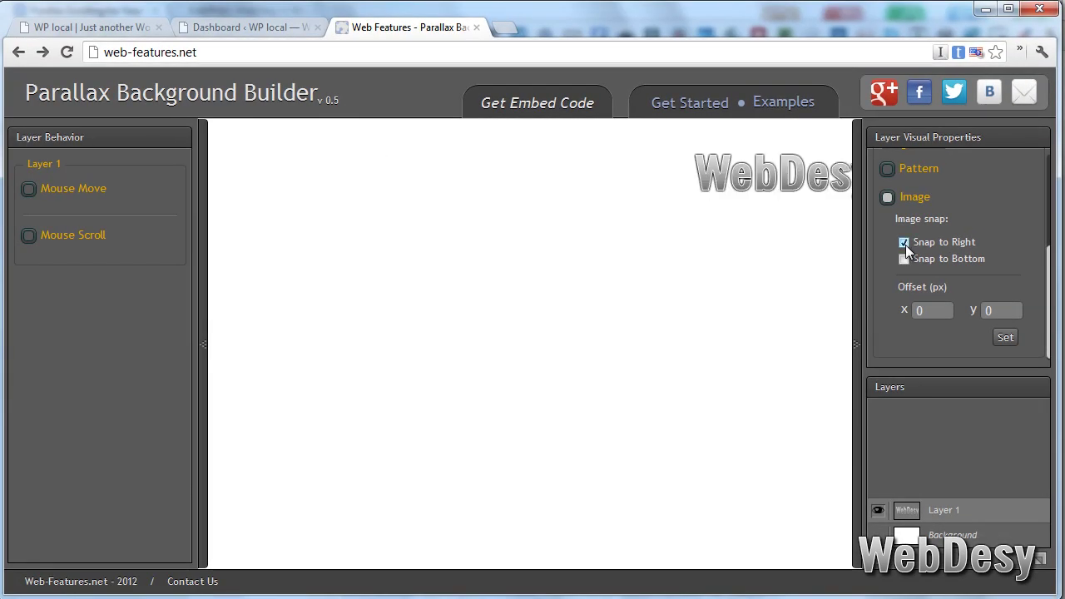
{"action": "left_click", "coordinate": [905, 242]}
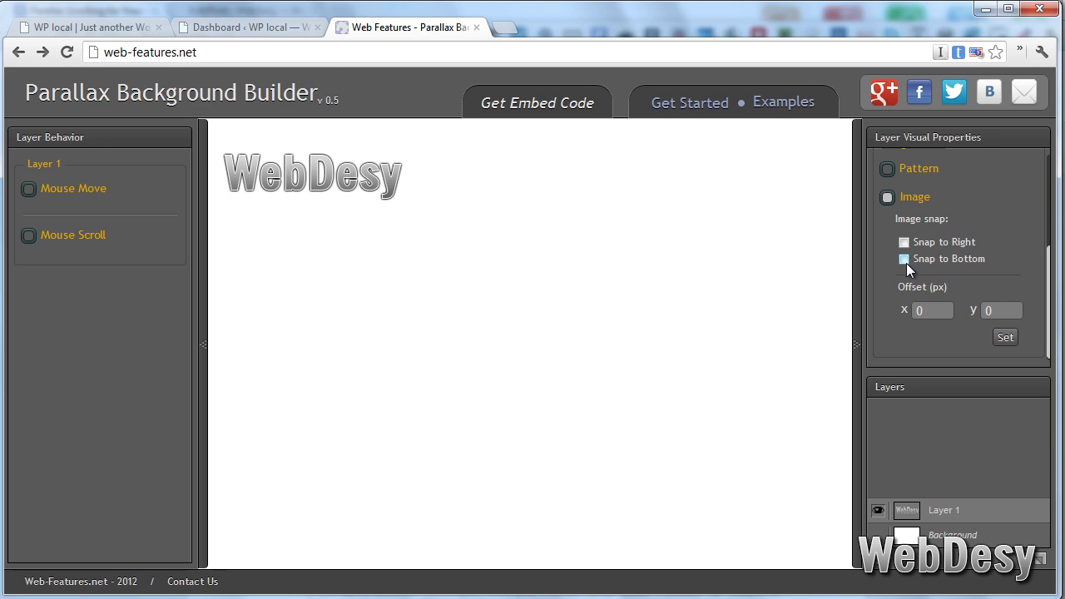
{"action": "left_click", "coordinate": [905, 259]}
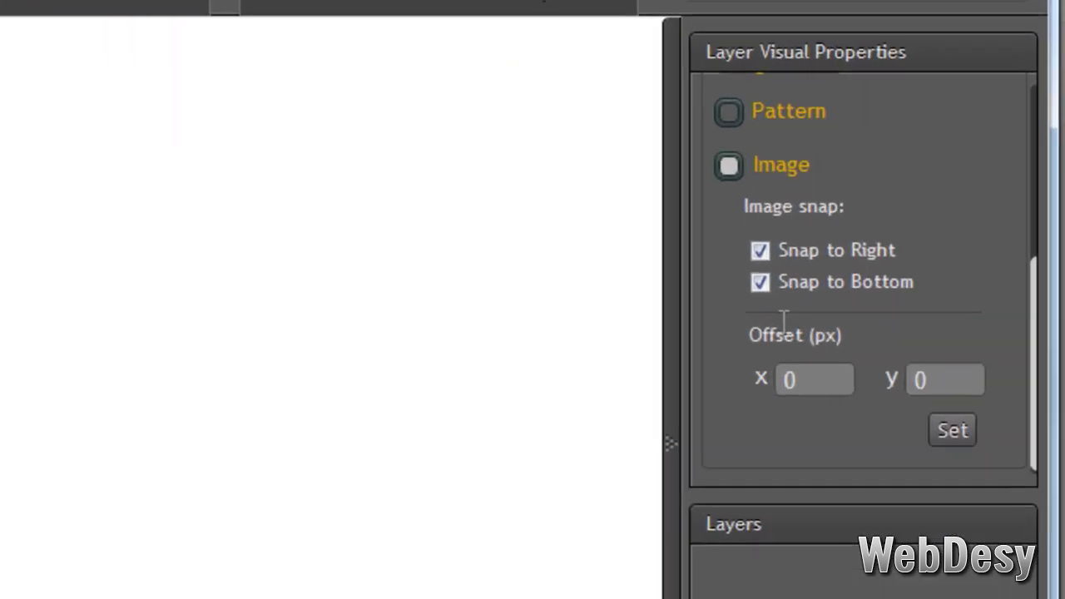
{"action": "left_click", "coordinate": [740, 252]}
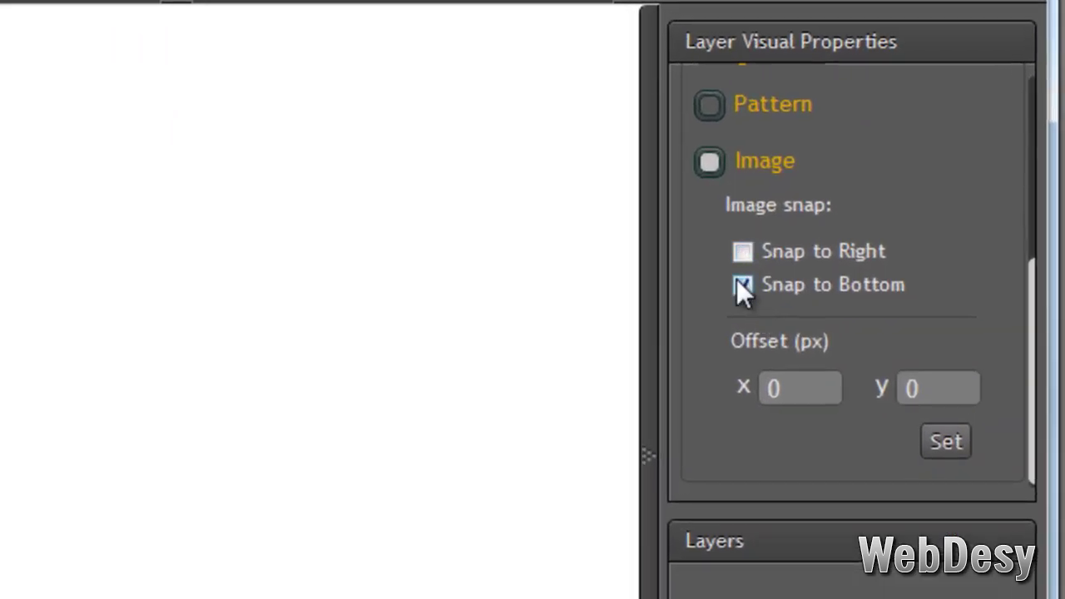
{"action": "left_click", "coordinate": [740, 283]}
Set the image's Offset X and Offset Y to 20 px each
{"action": "left_click", "coordinate": [799, 388]}
{"action": "double_click", "coordinate": [773, 389]}
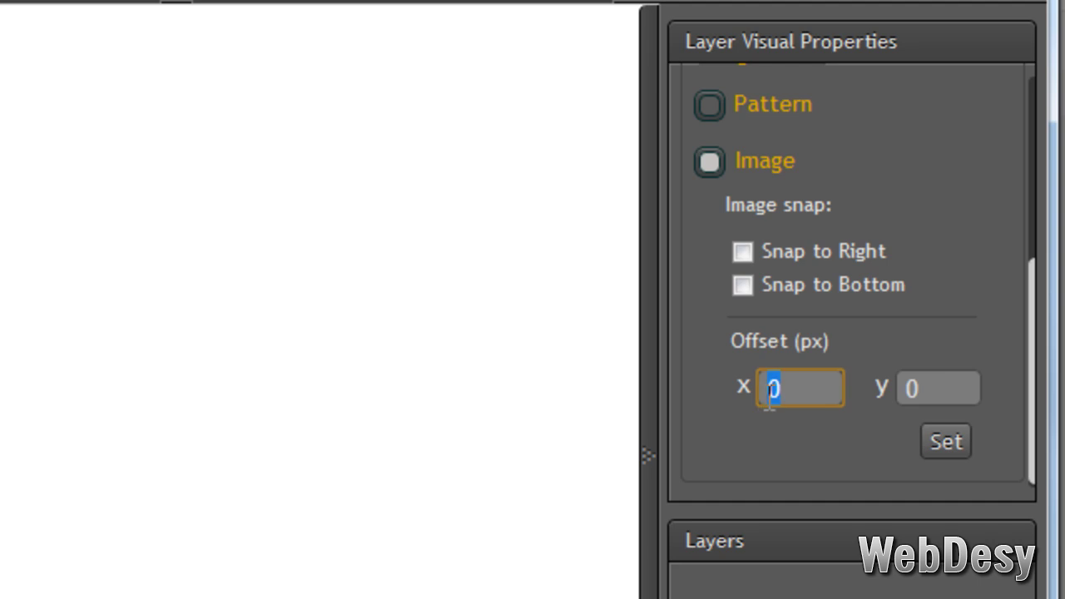
{"action": "type", "text": "20"}
{"action": "left_click", "coordinate": [944, 443]}
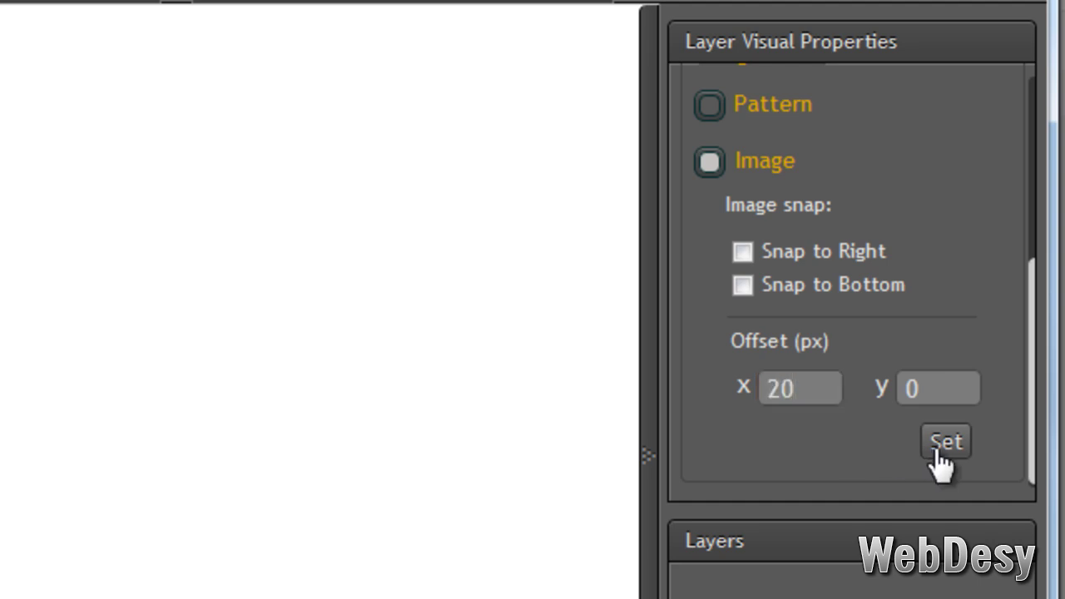
{"action": "left_click", "coordinate": [883, 391]}
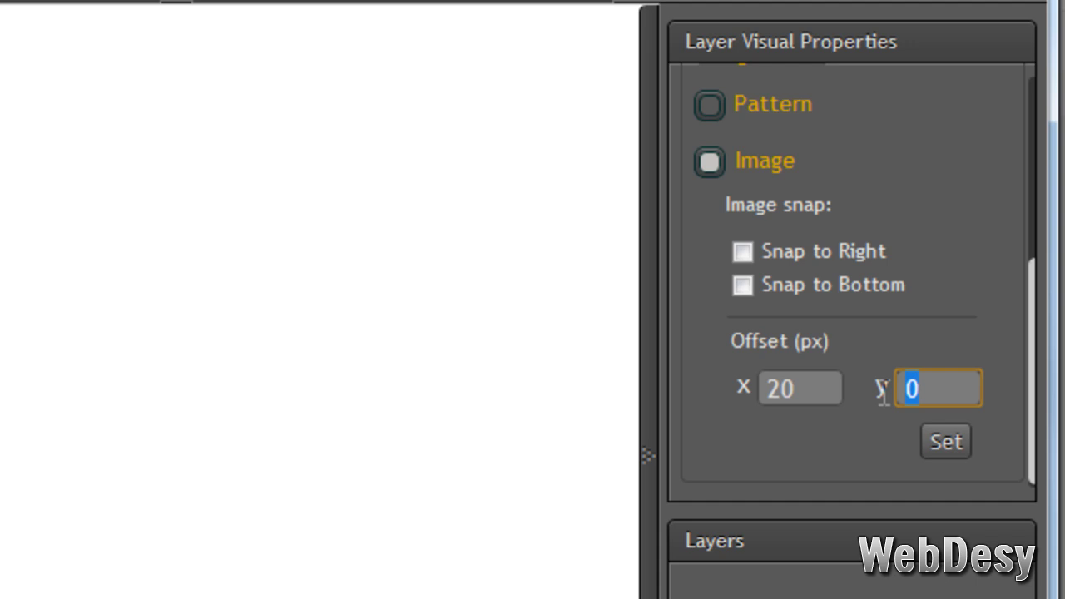
{"action": "type", "text": "20"}
{"action": "left_click", "coordinate": [891, 482]}
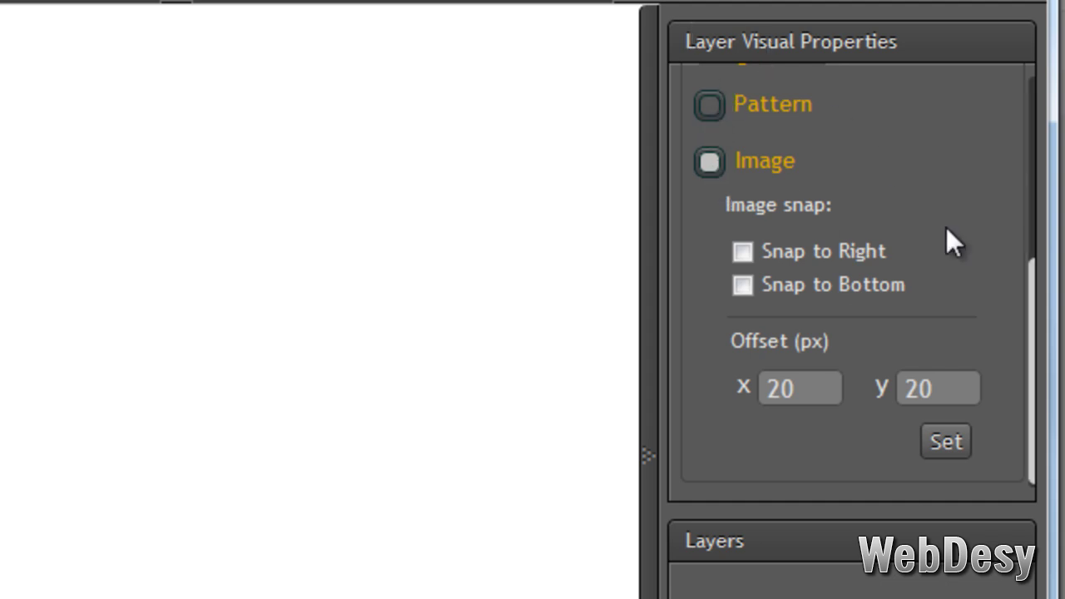
{"action": "left_click_drag", "start_coordinate": [1032, 298], "coordinate": [1037, 320]}
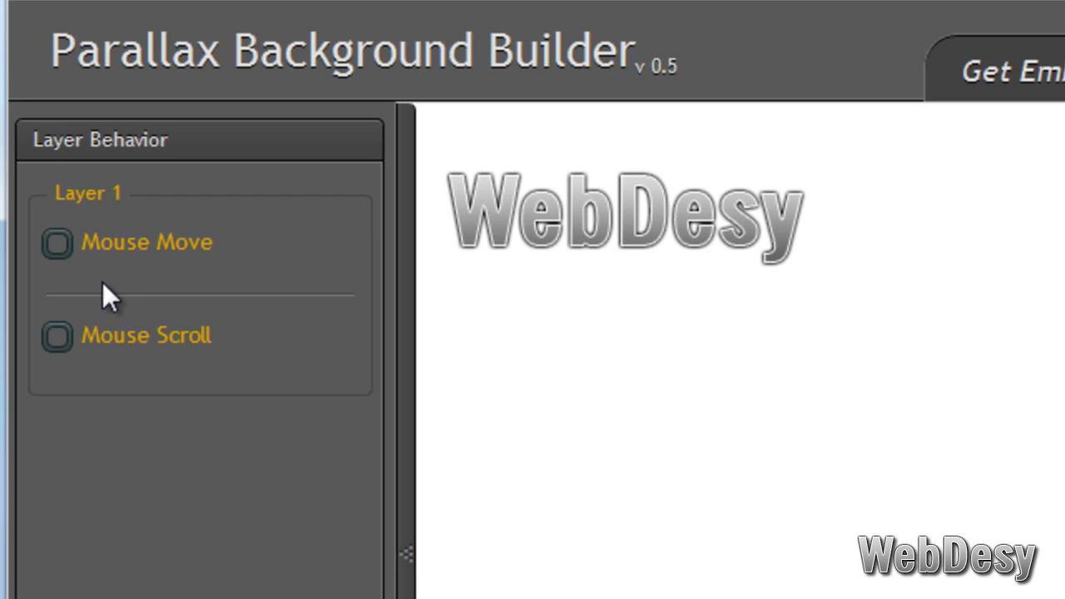
Enable Mouse Move for Layer 1, settling on Forward direction and Both axes
{"action": "left_click", "coordinate": [57, 244]}
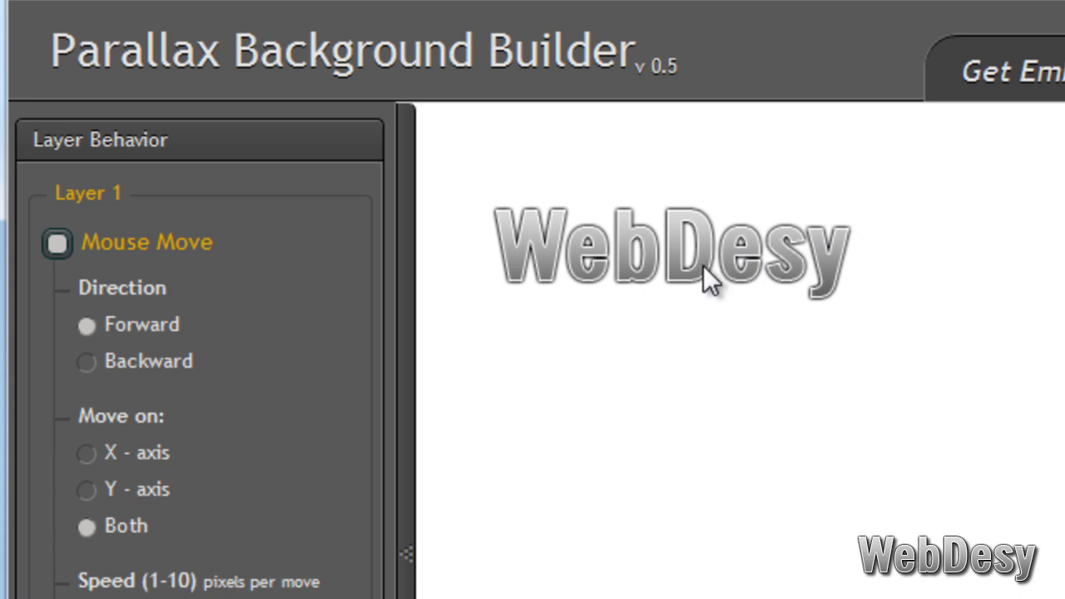
{"action": "scroll", "coordinate": [749, 360], "scroll_direction": "down", "scroll_amount": 2}
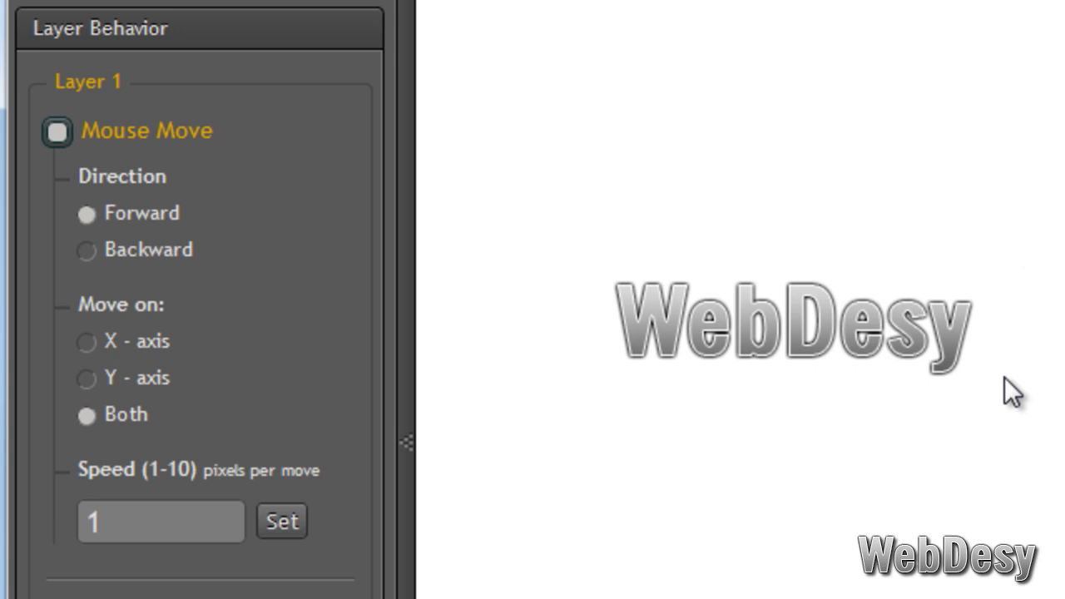
{"action": "left_click", "coordinate": [87, 251]}
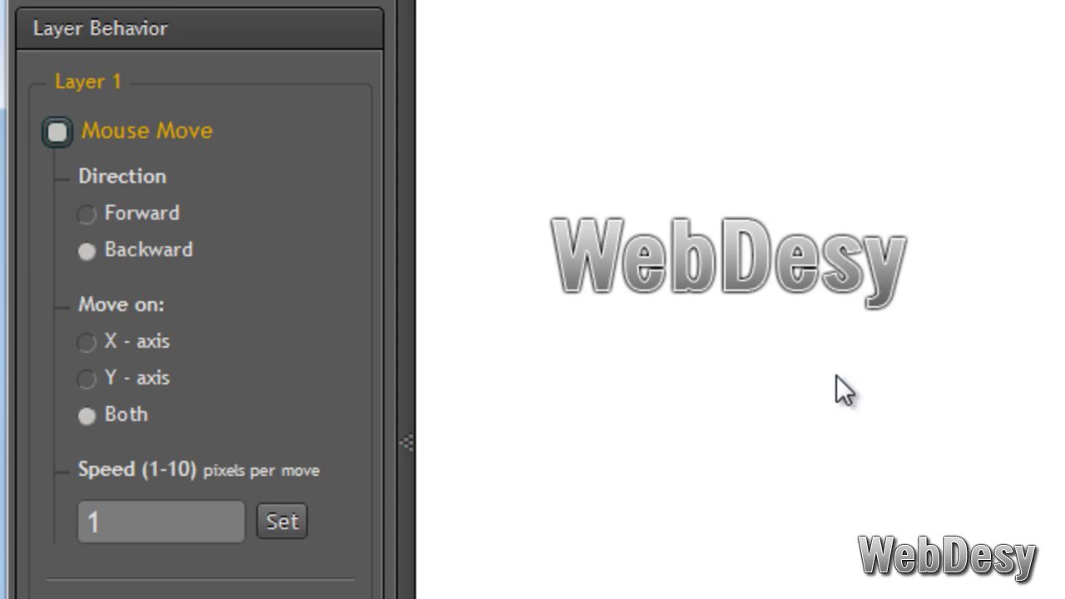
{"action": "left_click", "coordinate": [87, 215]}
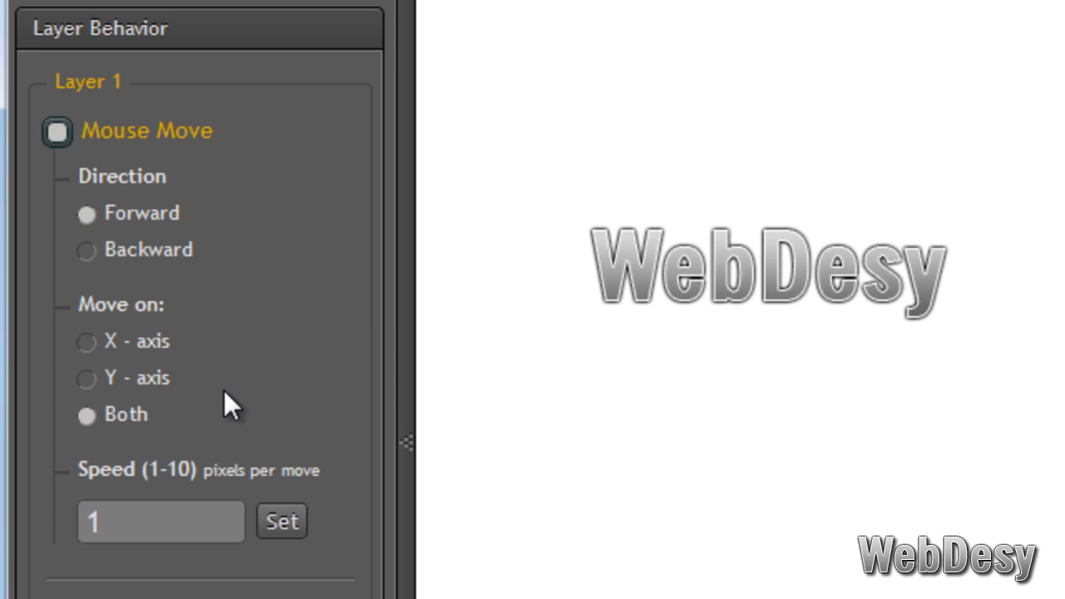
{"action": "left_click", "coordinate": [87, 342]}
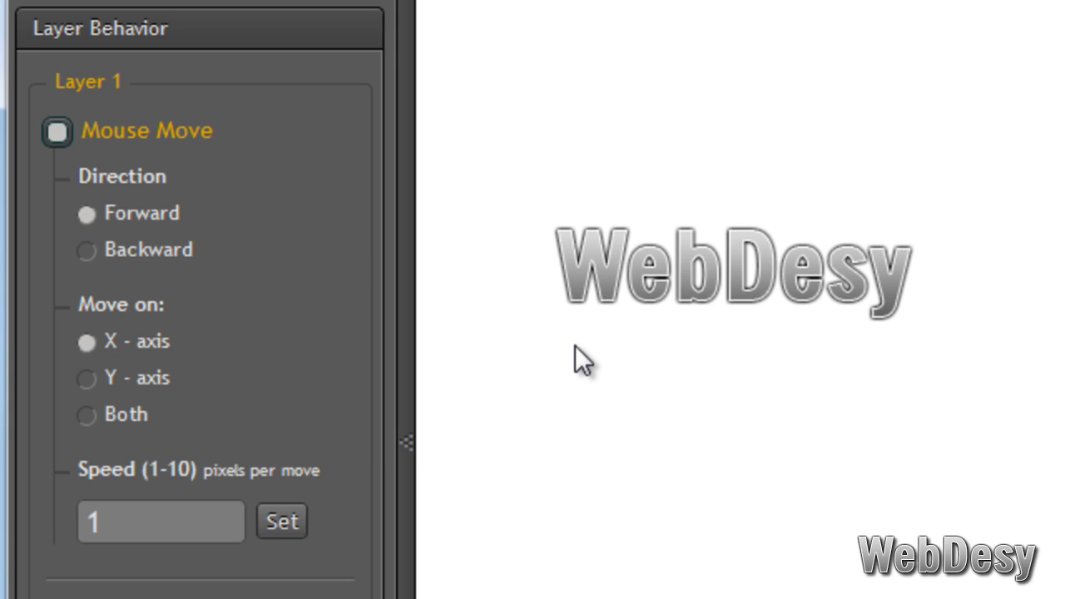
{"action": "left_click", "coordinate": [87, 379]}
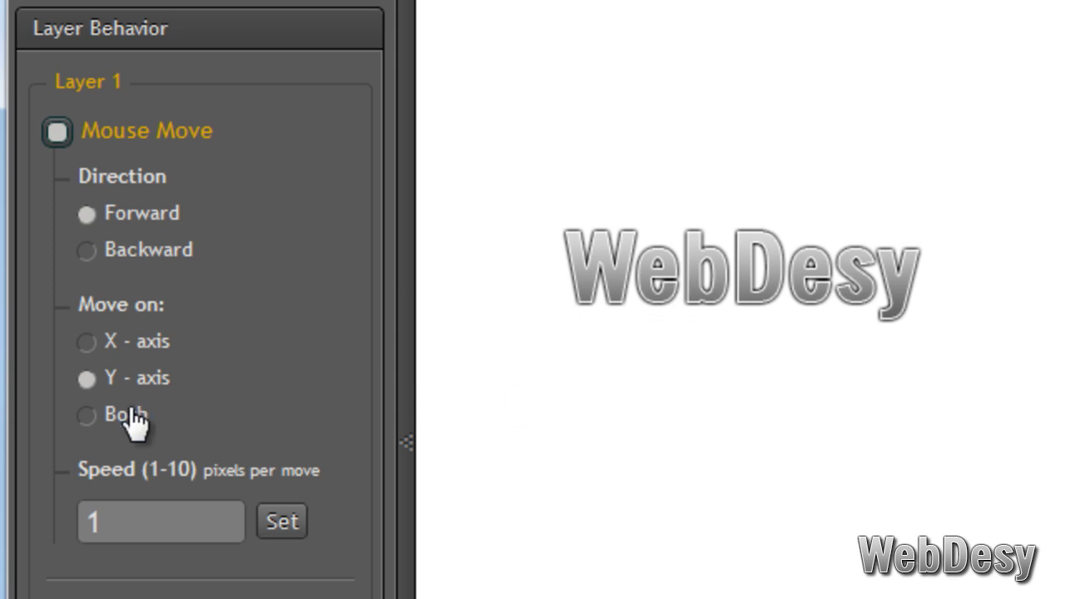
{"action": "left_click", "coordinate": [87, 416]}
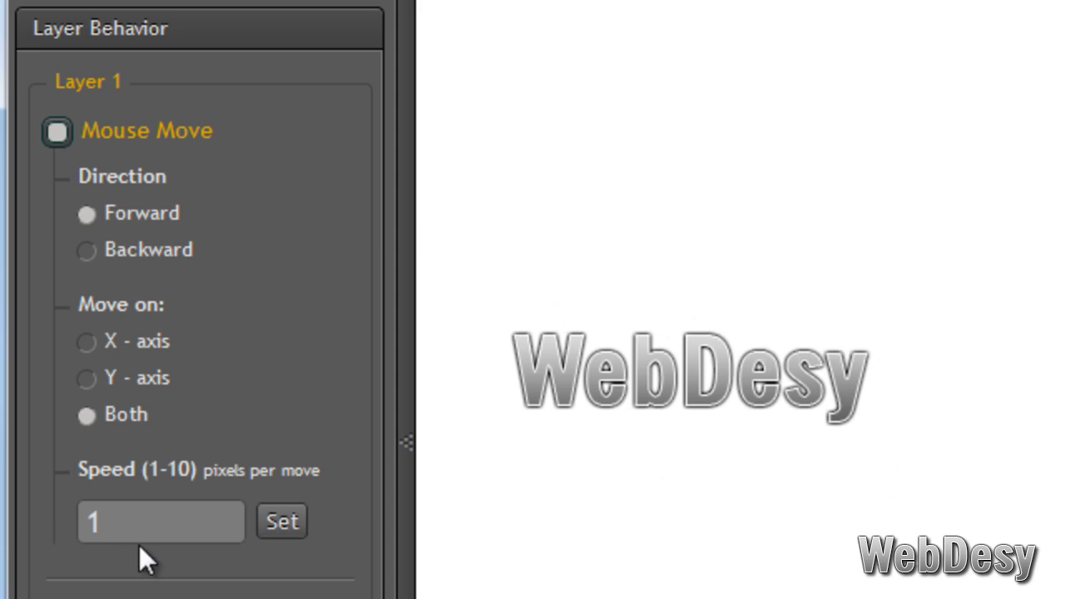
Set Layer 1's mouse-move Speed to 5 after briefly trying 10
{"action": "left_click_drag", "start_coordinate": [123, 520], "coordinate": [38, 517]}
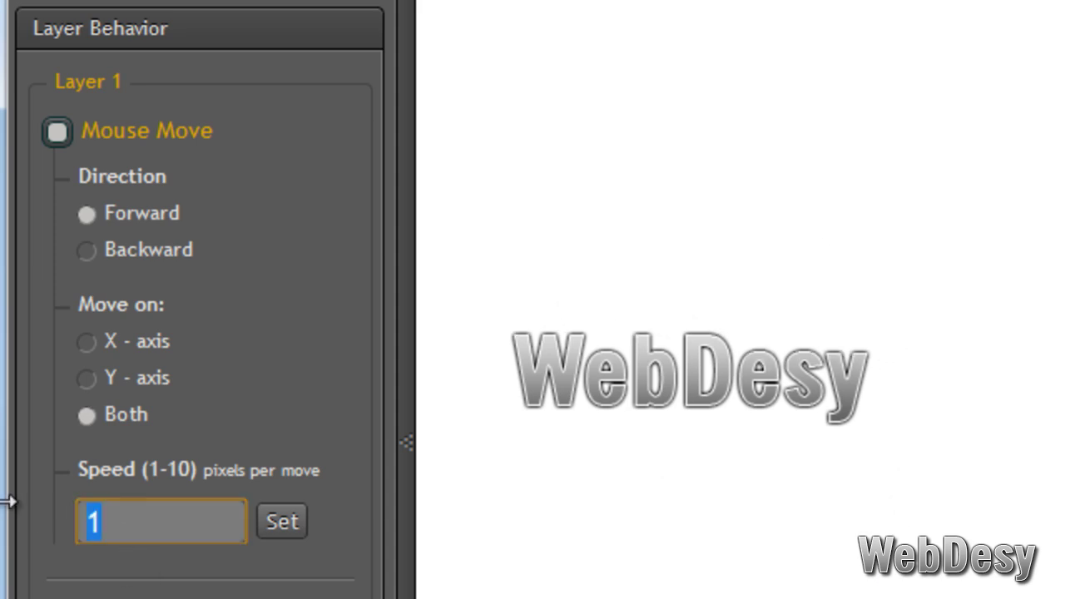
{"action": "type", "text": "101"}
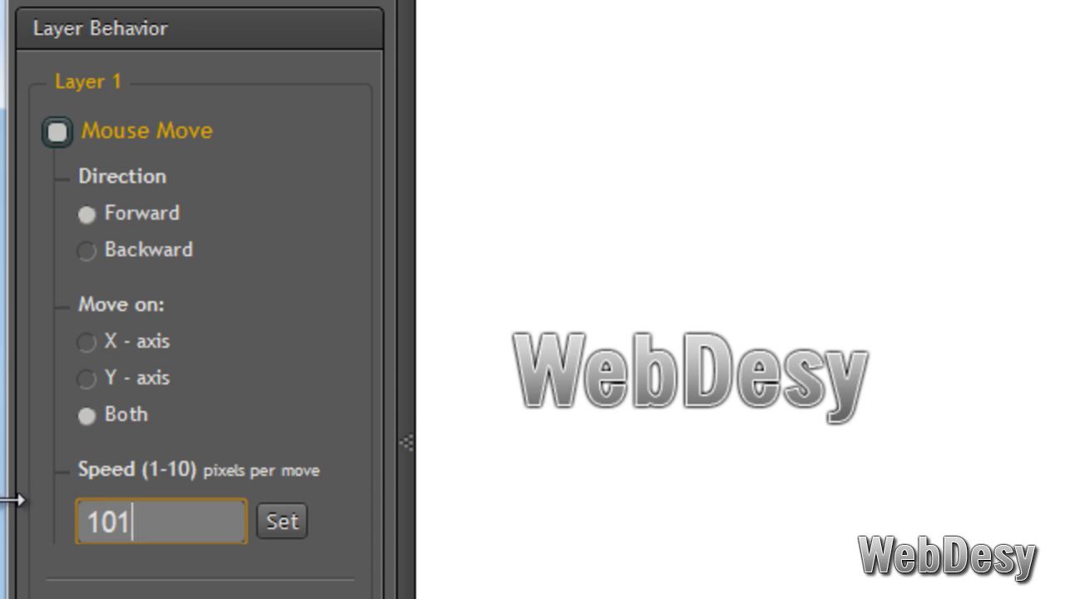
{"action": "key", "text": "BackSpace"}
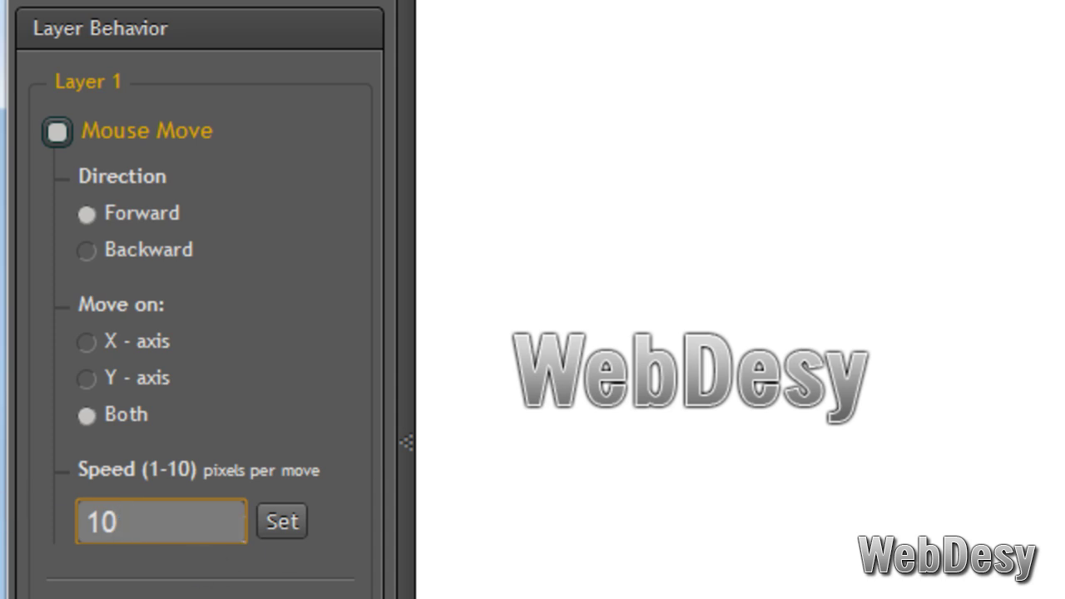
{"action": "left_click", "coordinate": [280, 521]}
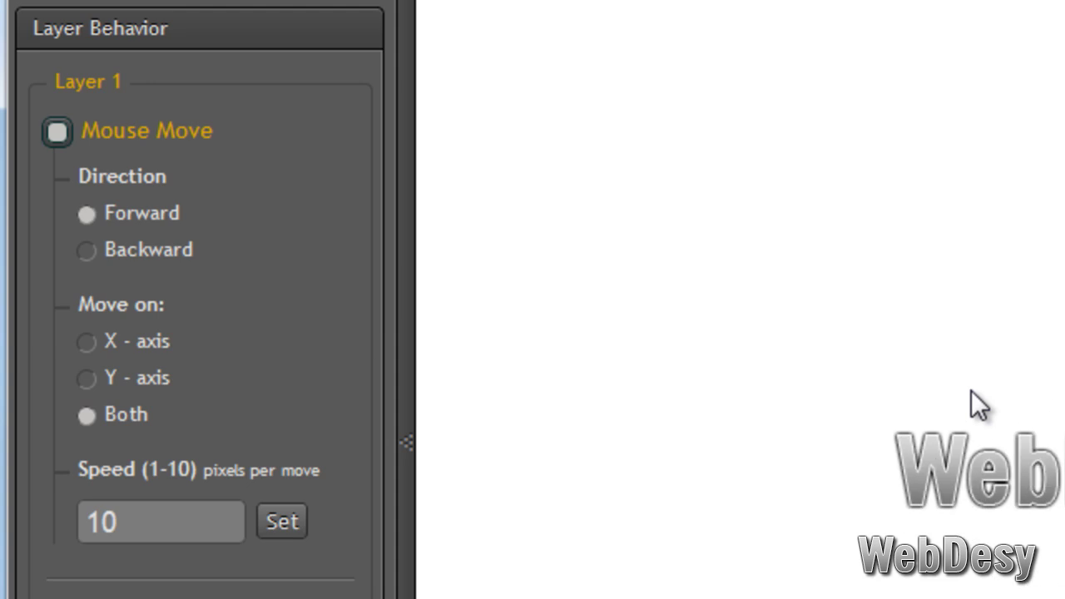
{"action": "double_click", "coordinate": [104, 522]}
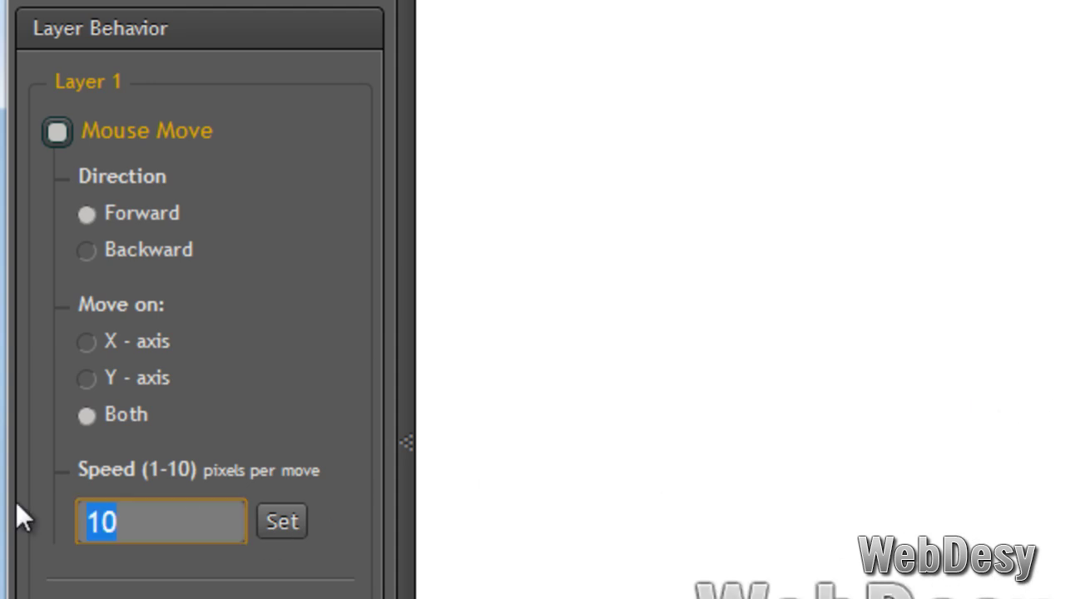
{"action": "type", "text": "5"}
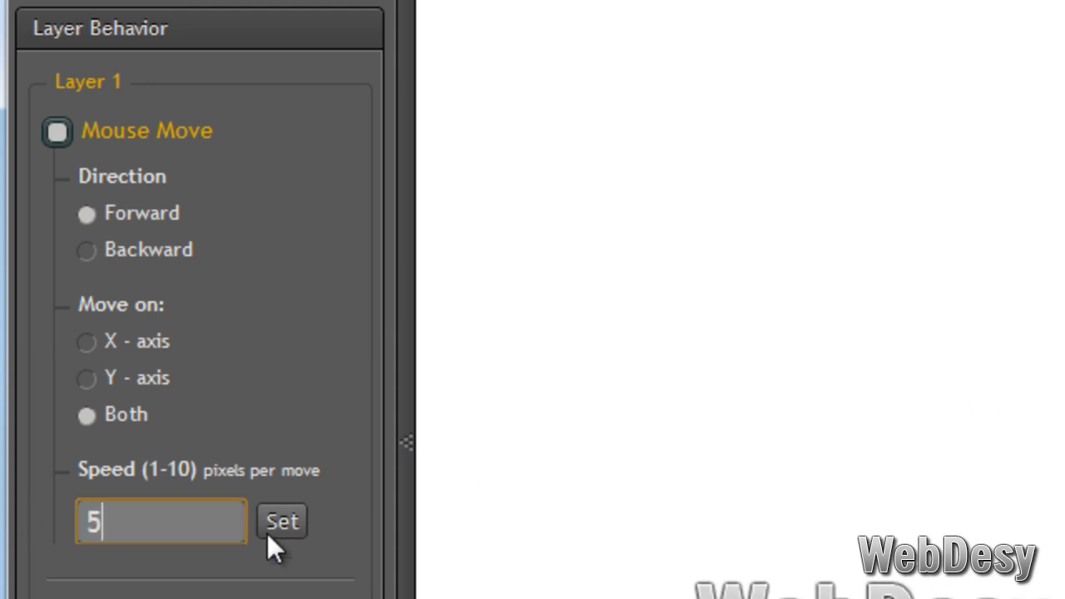
{"action": "left_click", "coordinate": [271, 533]}
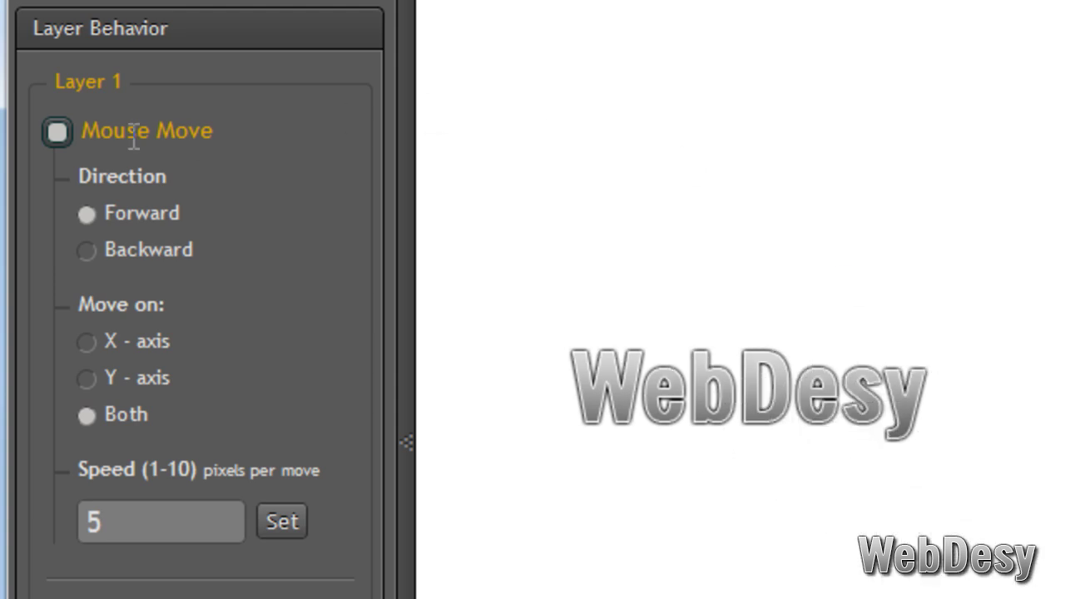
Turn off Mouse Move and turn on Mouse Scroll for Layer 1
{"action": "left_click", "coordinate": [55, 135]}
{"action": "scroll", "coordinate": [250, 325], "scroll_direction": "down", "scroll_amount": 2}
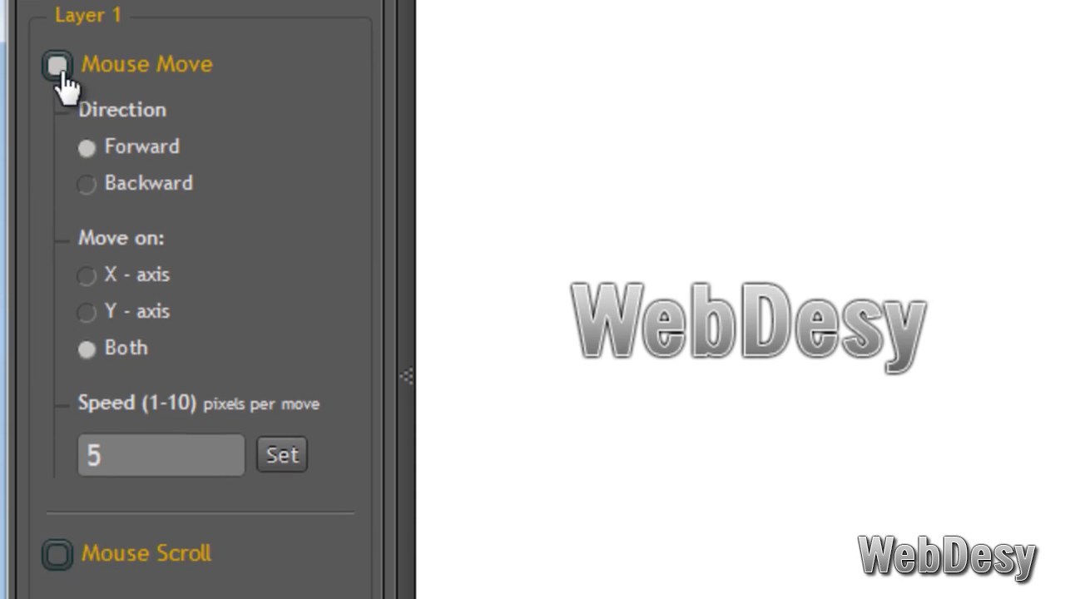
{"action": "left_click", "coordinate": [58, 66]}
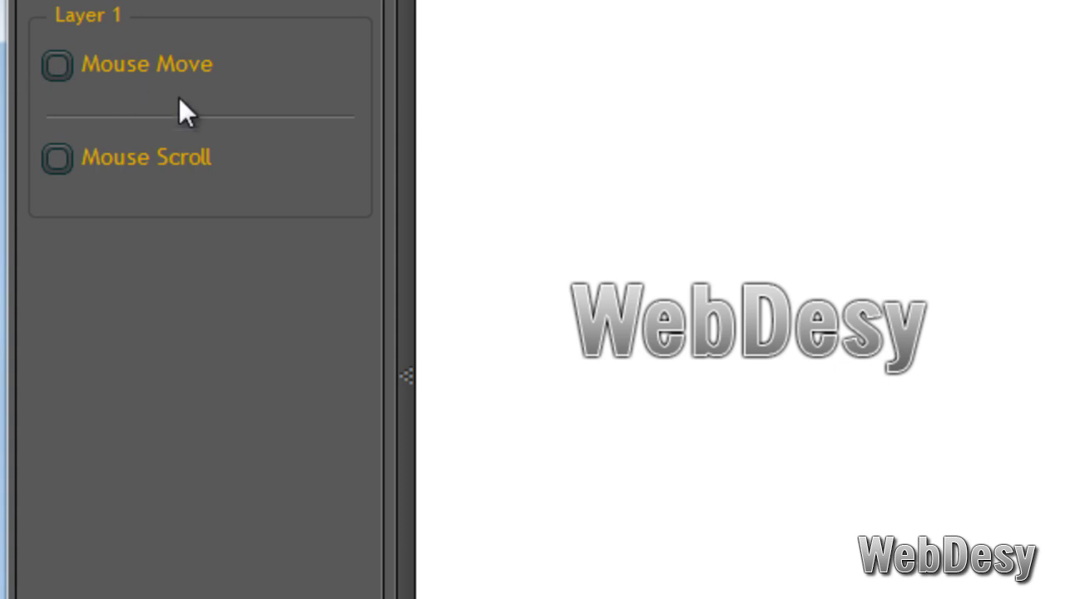
{"action": "left_click", "coordinate": [58, 160]}
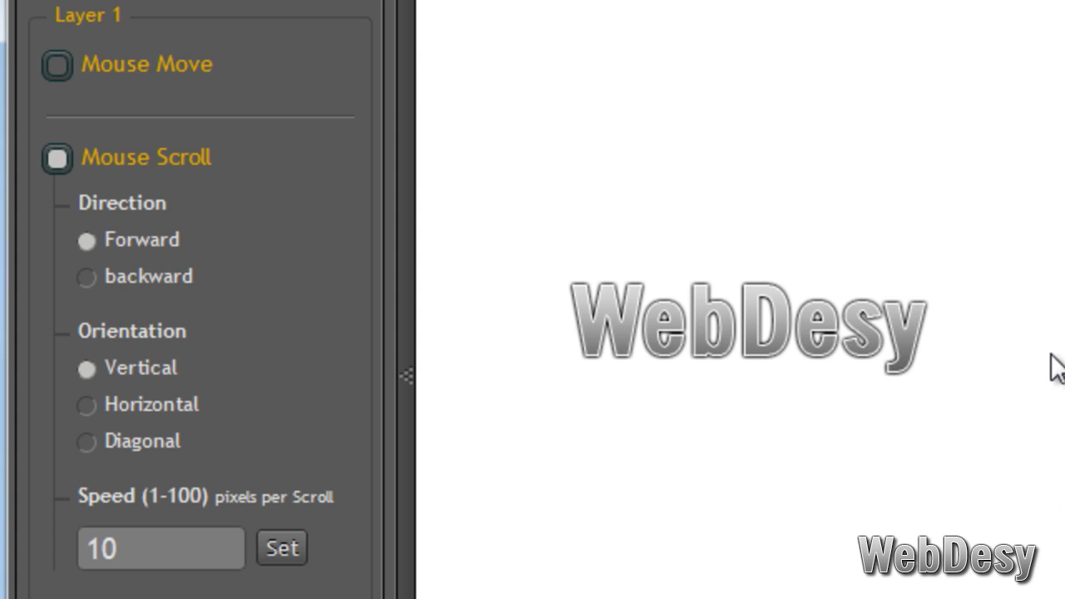
Scroll up and down over the preview to test the logo's scroll motion
{"action": "scroll", "coordinate": [1057, 367], "scroll_direction": "down", "scroll_amount": 10}
{"action": "scroll", "coordinate": [1055, 368], "scroll_direction": "down", "scroll_amount": 6}
{"action": "scroll", "coordinate": [1053, 367], "scroll_direction": "down", "scroll_amount": 12}
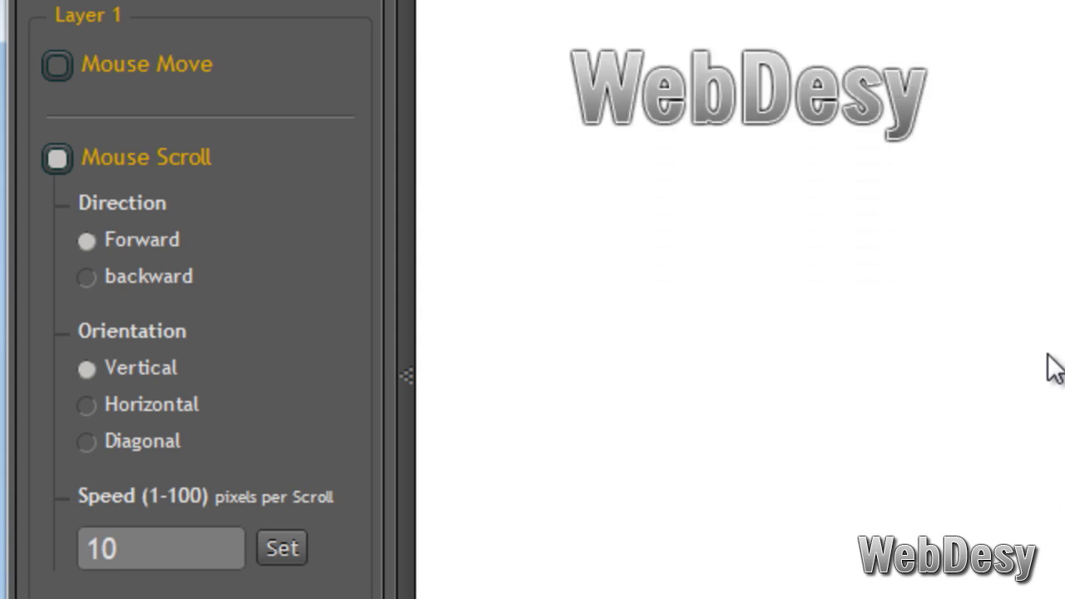
{"action": "scroll", "coordinate": [1055, 368], "scroll_direction": "up", "scroll_amount": 10}
{"action": "scroll", "coordinate": [1055, 369], "scroll_direction": "up", "scroll_amount": 15}
{"action": "scroll", "coordinate": [1055, 369], "scroll_direction": "up", "scroll_amount": 12}
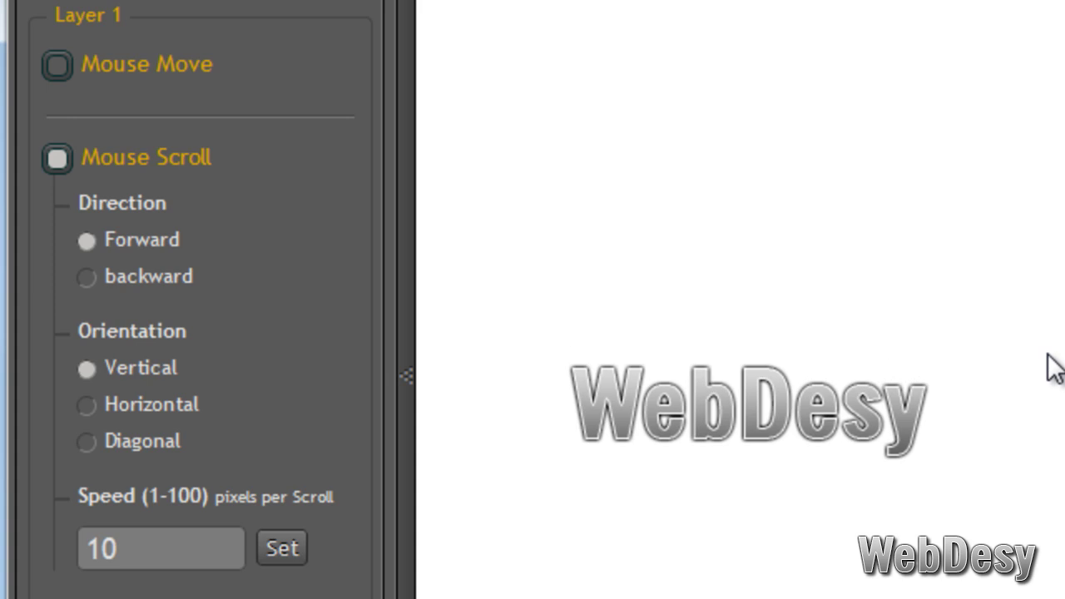
{"action": "scroll", "coordinate": [1055, 369], "scroll_direction": "up", "scroll_amount": 10}
{"action": "scroll", "coordinate": [1055, 368], "scroll_direction": "down", "scroll_amount": 14}
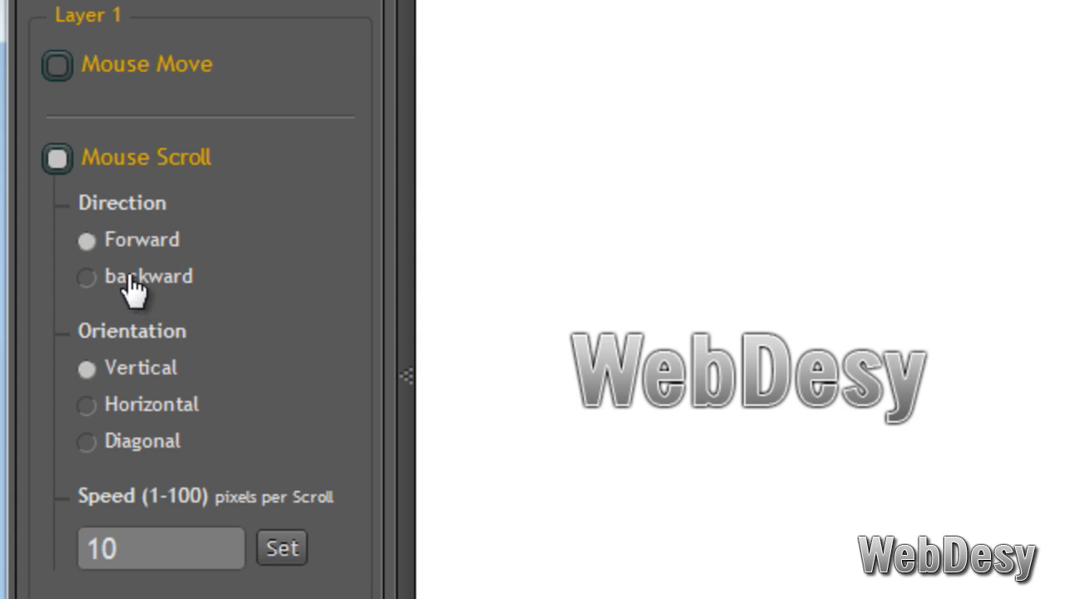
Try Backward, Horizontal and Diagonal scroll motion, ending on Forward and Vertical
{"action": "left_click", "coordinate": [100, 283]}
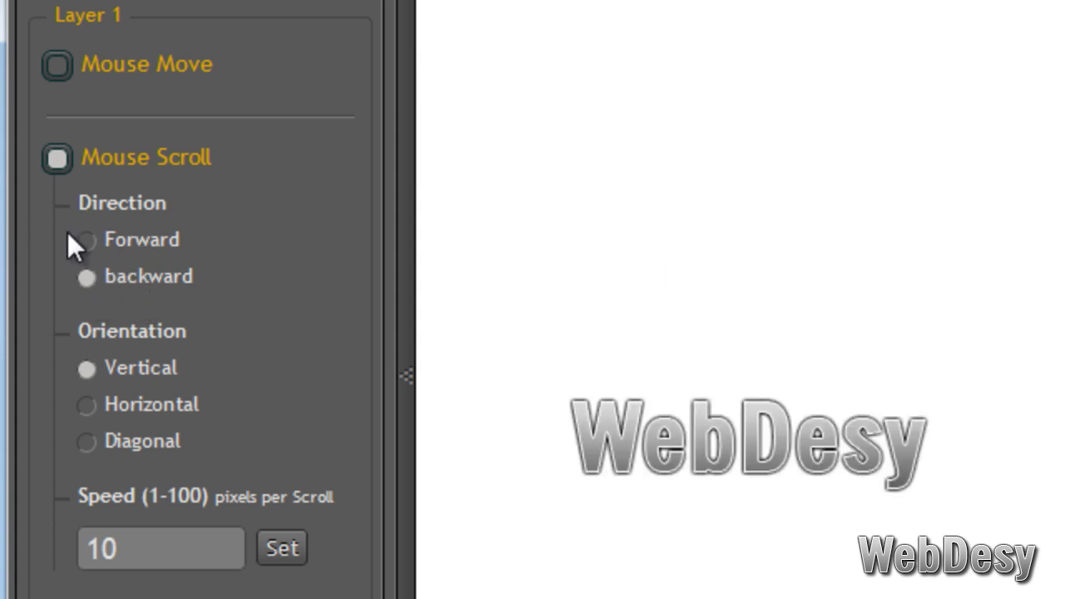
{"action": "left_click", "coordinate": [103, 246]}
{"action": "left_click", "coordinate": [88, 406]}
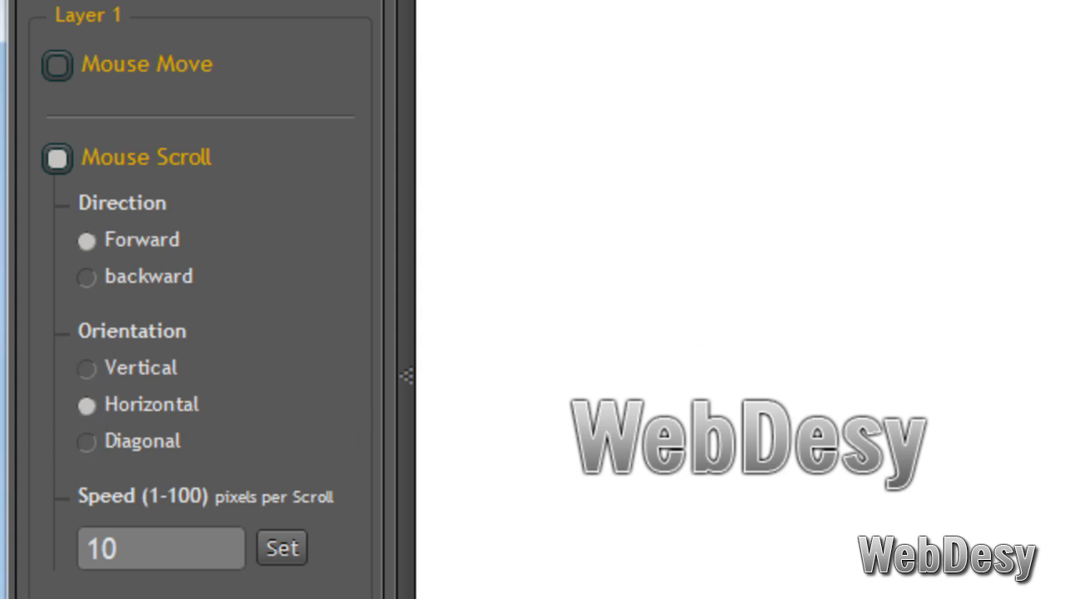
{"action": "scroll", "coordinate": [981, 337], "scroll_direction": "down", "scroll_amount": 10}
{"action": "scroll", "coordinate": [981, 337], "scroll_direction": "up", "scroll_amount": 10}
{"action": "scroll", "coordinate": [982, 337], "scroll_direction": "up", "scroll_amount": 10}
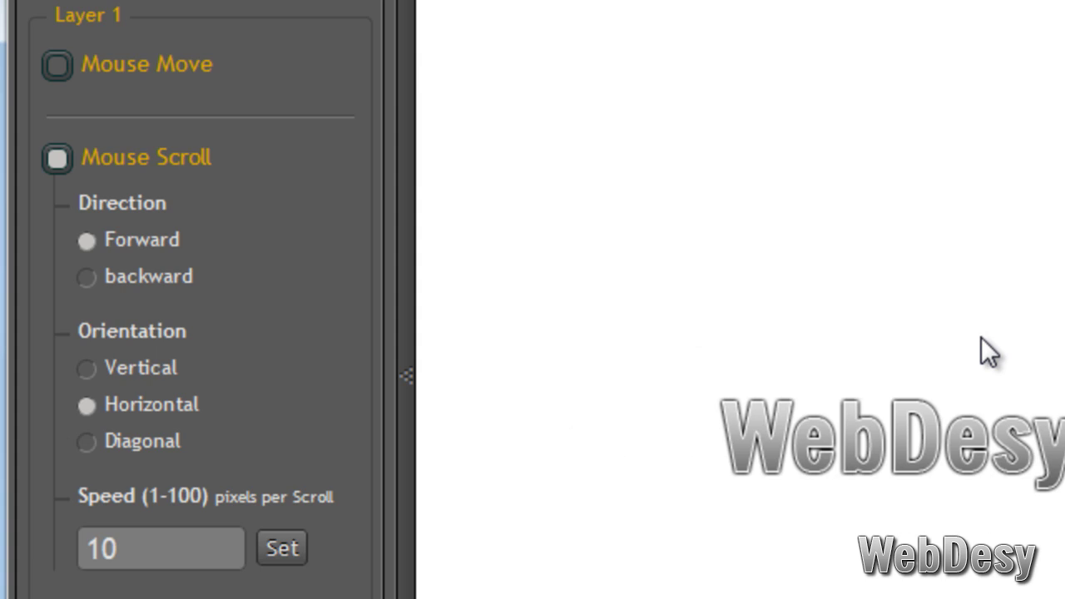
{"action": "scroll", "coordinate": [896, 339], "scroll_direction": "down", "scroll_amount": 8}
{"action": "left_click", "coordinate": [87, 441]}
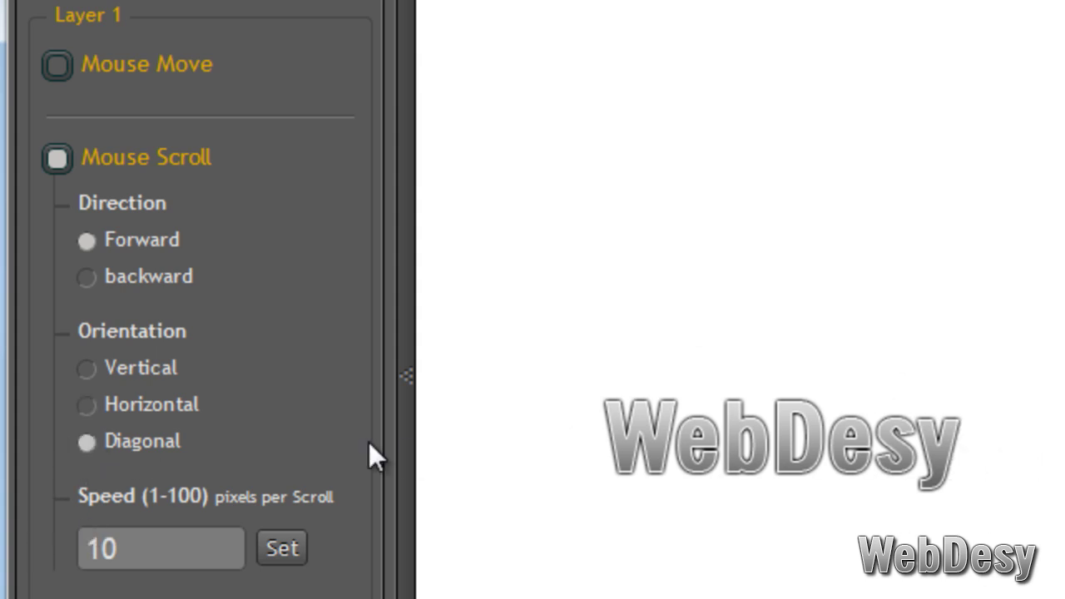
{"action": "scroll", "coordinate": [862, 355], "scroll_direction": "down", "scroll_amount": 12}
{"action": "scroll", "coordinate": [864, 359], "scroll_direction": "up", "scroll_amount": 16}
{"action": "scroll", "coordinate": [930, 376], "scroll_direction": "up", "scroll_amount": 18}
{"action": "scroll", "coordinate": [929, 376], "scroll_direction": "down", "scroll_amount": 17}
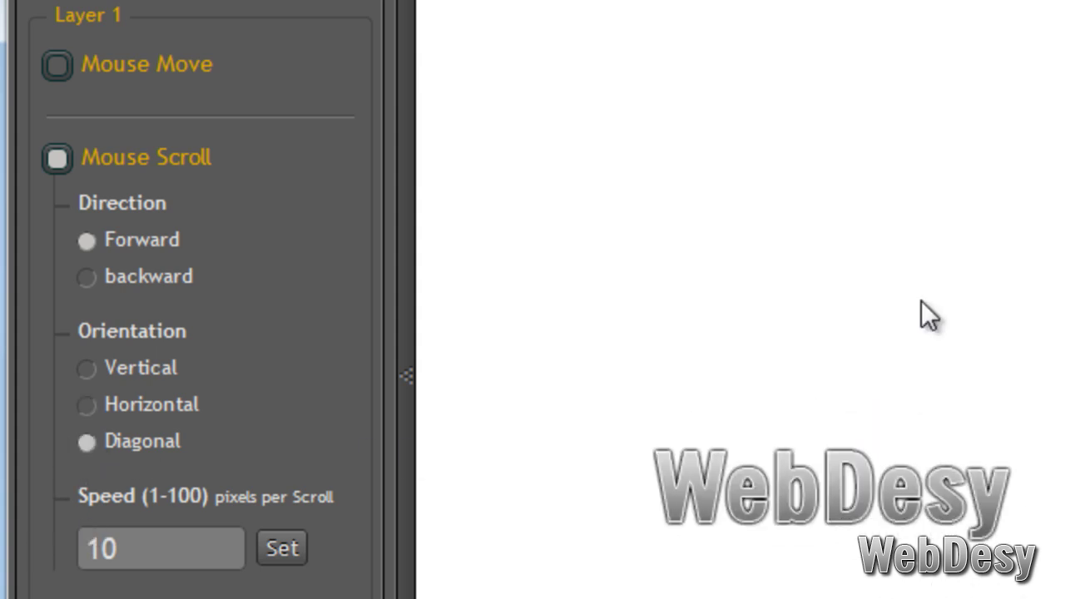
{"action": "scroll", "coordinate": [922, 314], "scroll_direction": "down", "scroll_amount": 12}
{"action": "left_click", "coordinate": [89, 369]}
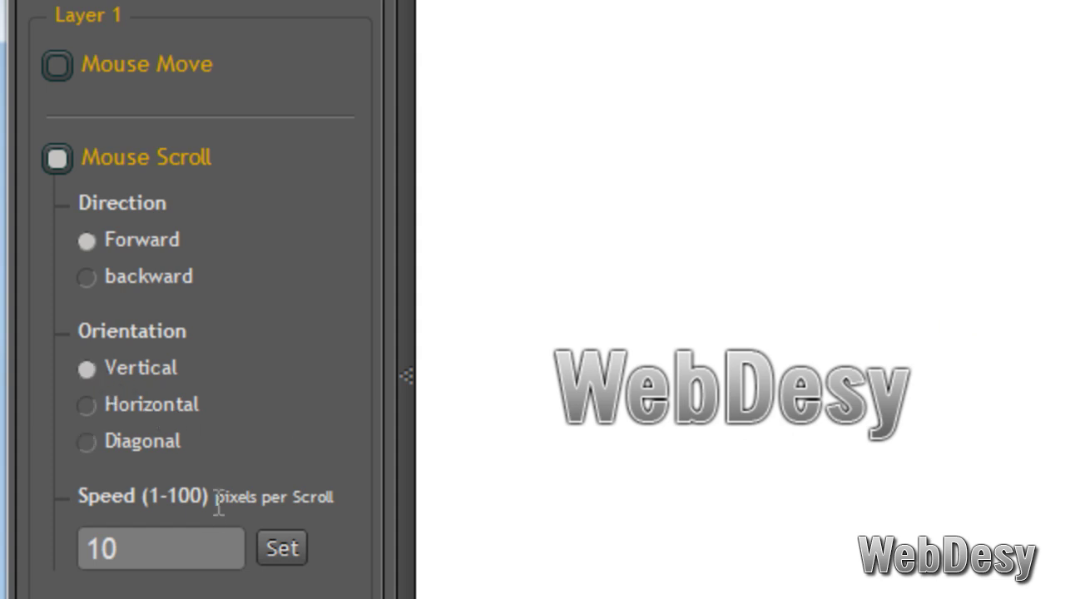
Set the scroll Speed to 5 and scroll the preview to check it
{"action": "double_click", "coordinate": [181, 547]}
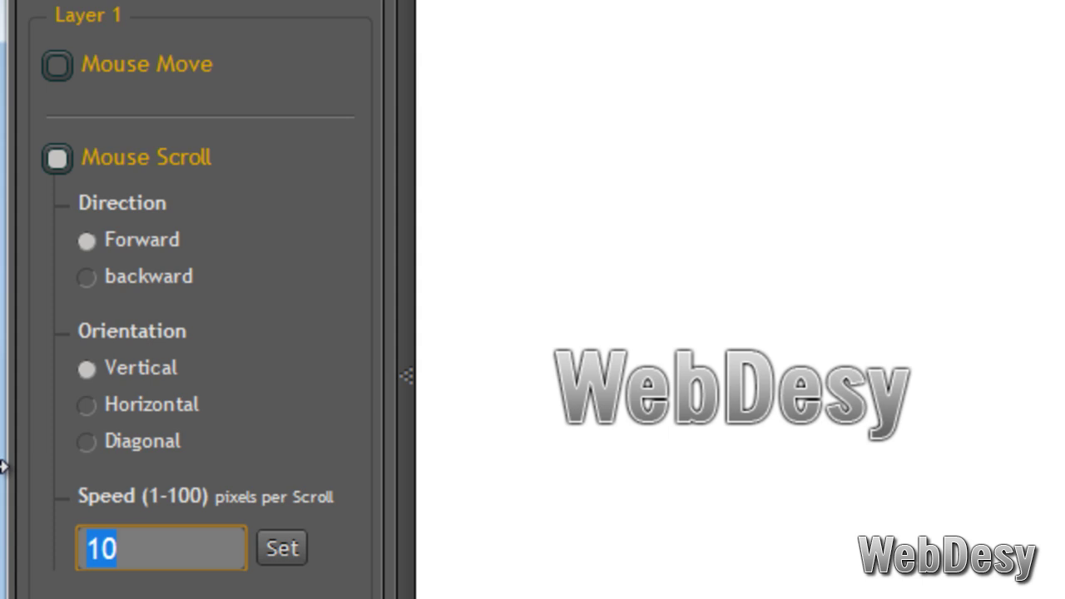
{"action": "type", "text": "5"}
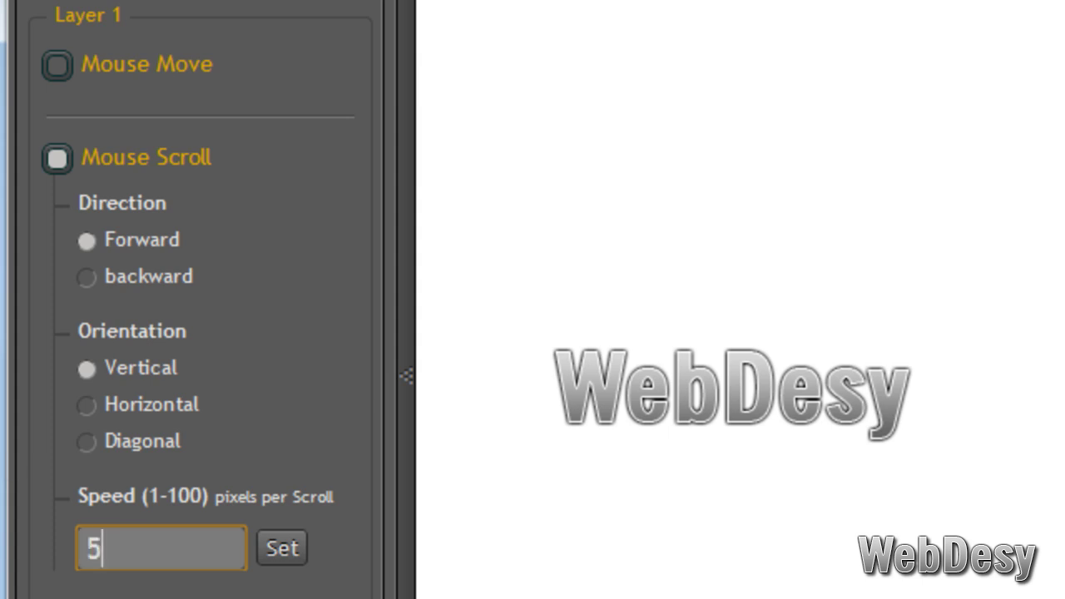
{"action": "left_click", "coordinate": [280, 551]}
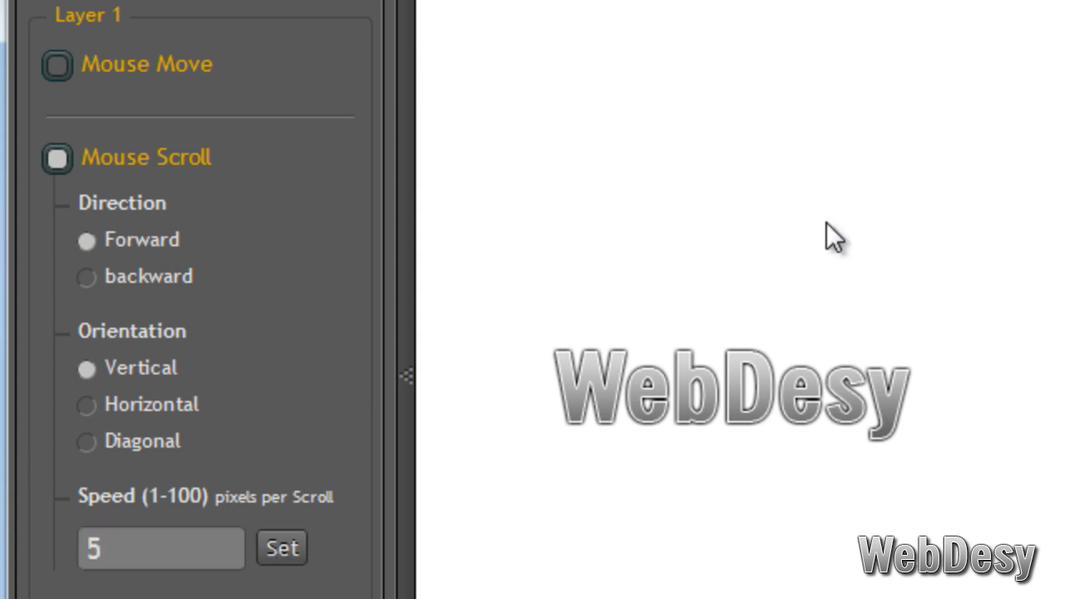
{"action": "scroll", "coordinate": [858, 231], "scroll_direction": "down", "scroll_amount": 3}
{"action": "scroll", "coordinate": [957, 245], "scroll_direction": "down", "scroll_amount": 2}
{"action": "scroll", "coordinate": [1041, 254], "scroll_direction": "up", "scroll_amount": 3}
{"action": "scroll", "coordinate": [1057, 254], "scroll_direction": "up", "scroll_amount": 3}
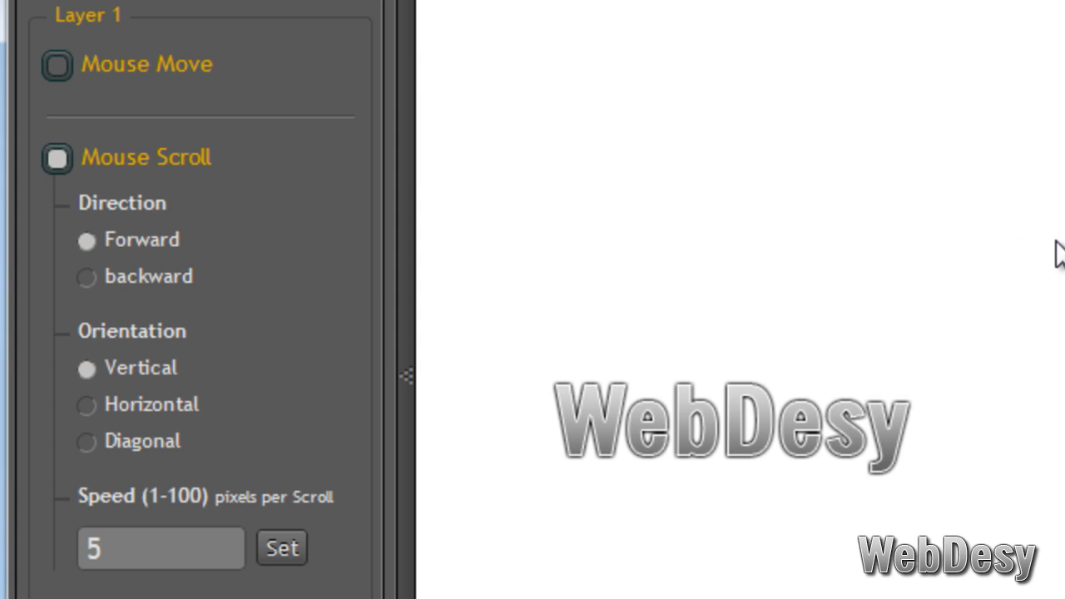
{"action": "scroll", "coordinate": [1057, 256], "scroll_direction": "up", "scroll_amount": 2}
Set Layer 1's motion from Mouse Scroll back to Mouse Move
{"action": "scroll", "coordinate": [1051, 248], "scroll_direction": "down", "scroll_amount": 2}
{"action": "scroll", "coordinate": [1045, 243], "scroll_direction": "down", "scroll_amount": 3}
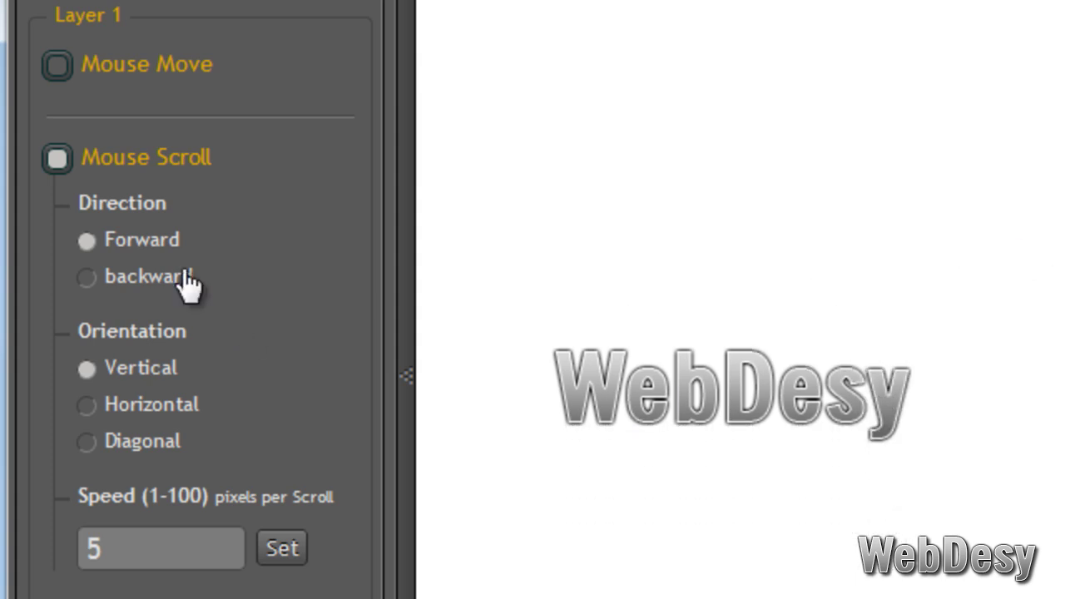
{"action": "left_click", "coordinate": [56, 158]}
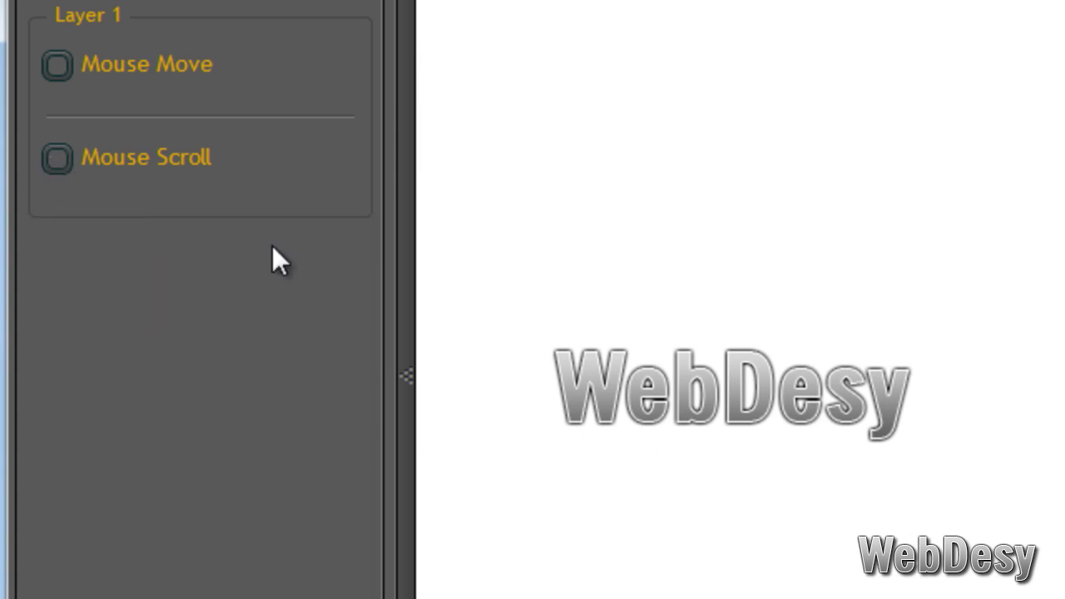
{"action": "left_click", "coordinate": [58, 69]}
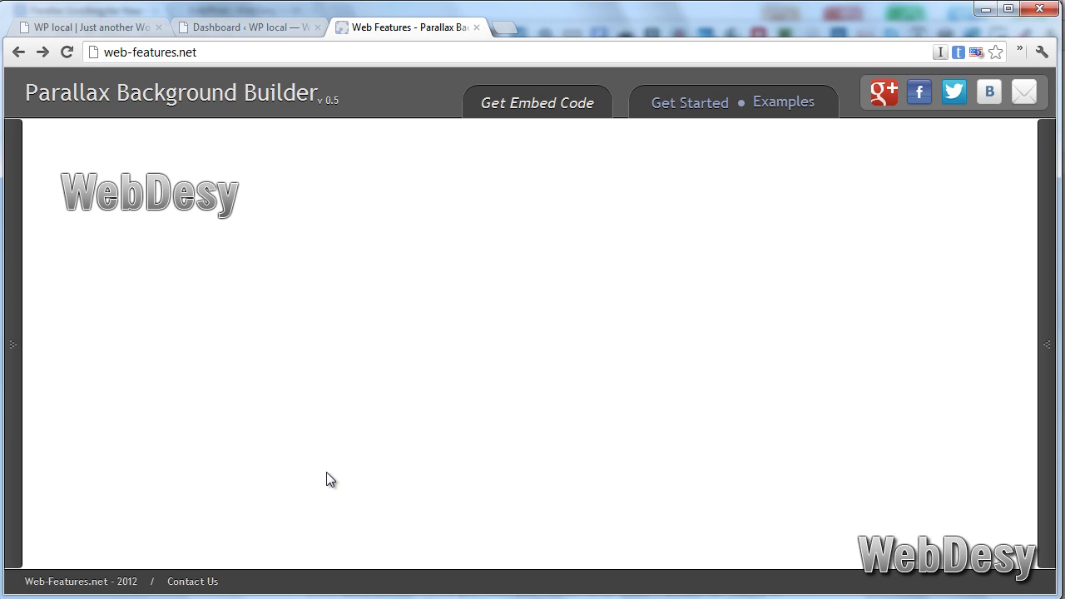
Add a new layer using the purple particles pattern (patterns/12.png) from the images gallery
{"action": "left_click", "coordinate": [1045, 342]}
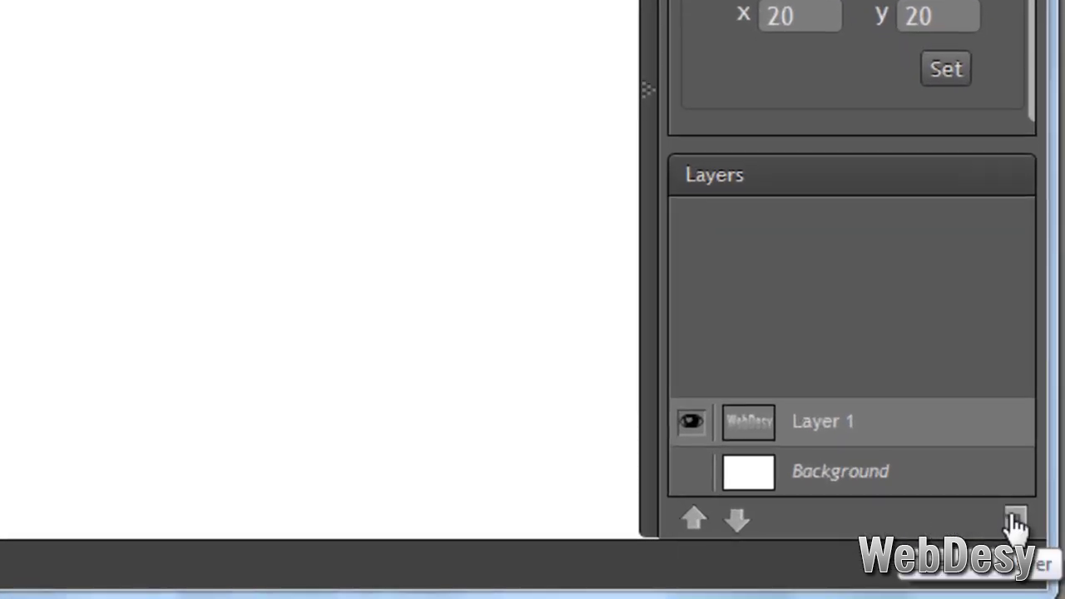
{"action": "left_click", "coordinate": [1015, 520]}
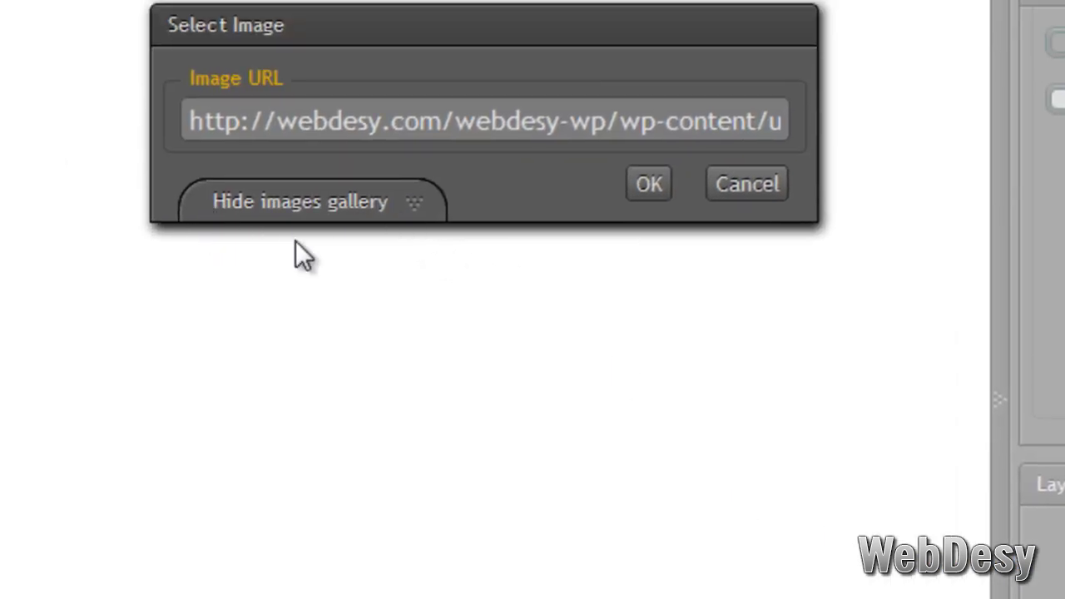
{"action": "left_click", "coordinate": [391, 215]}
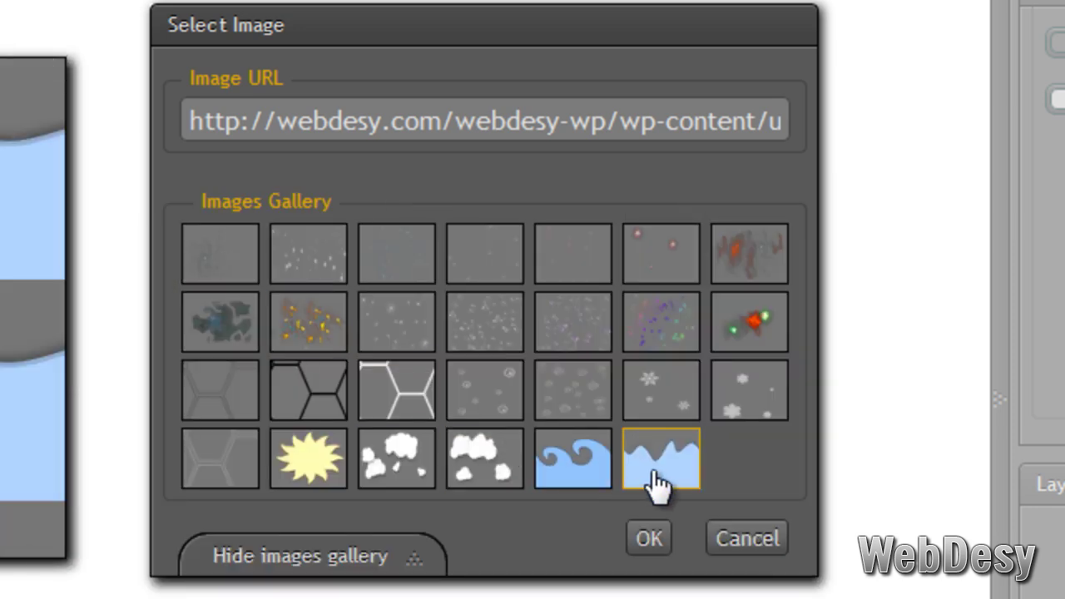
{"action": "left_click", "coordinate": [656, 331]}
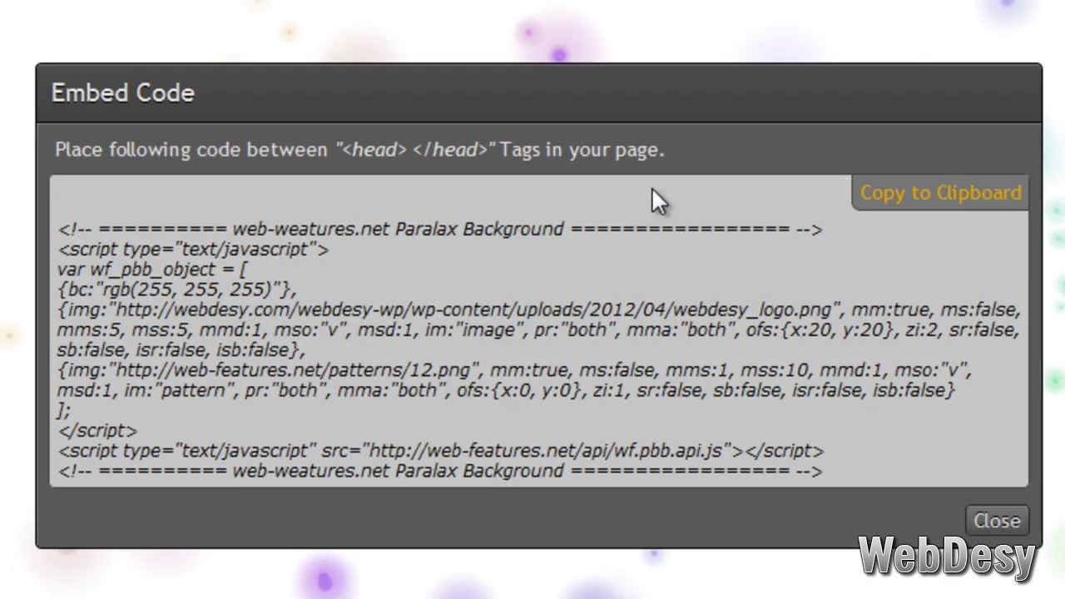
Copy the logo-and-particles embed code from the Embed Code dialog to the clipboard
{"action": "left_click", "coordinate": [911, 191]}
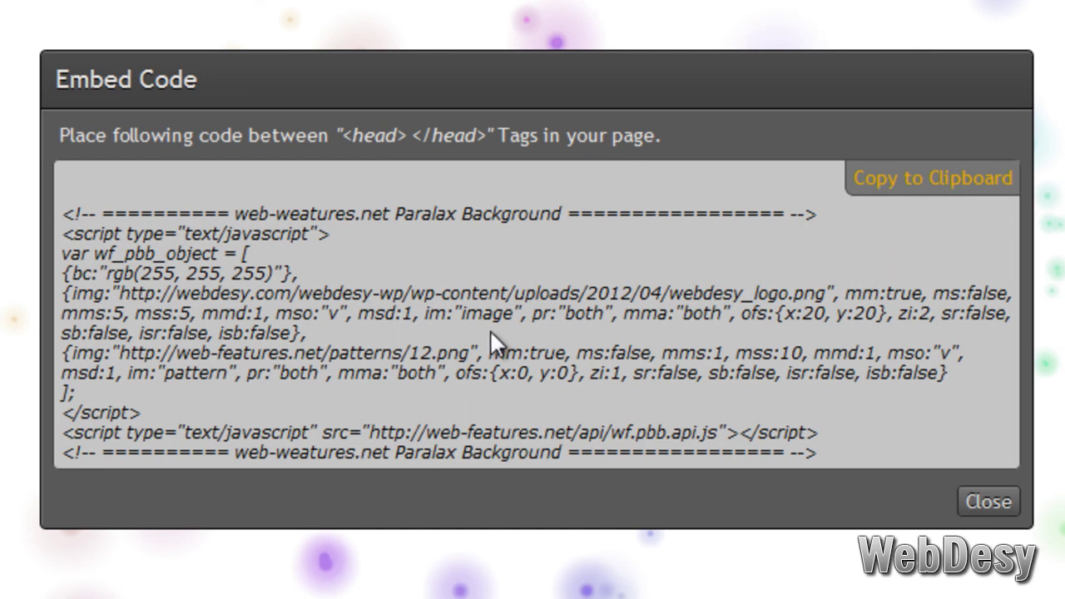
{"action": "left_click", "coordinate": [972, 182]}
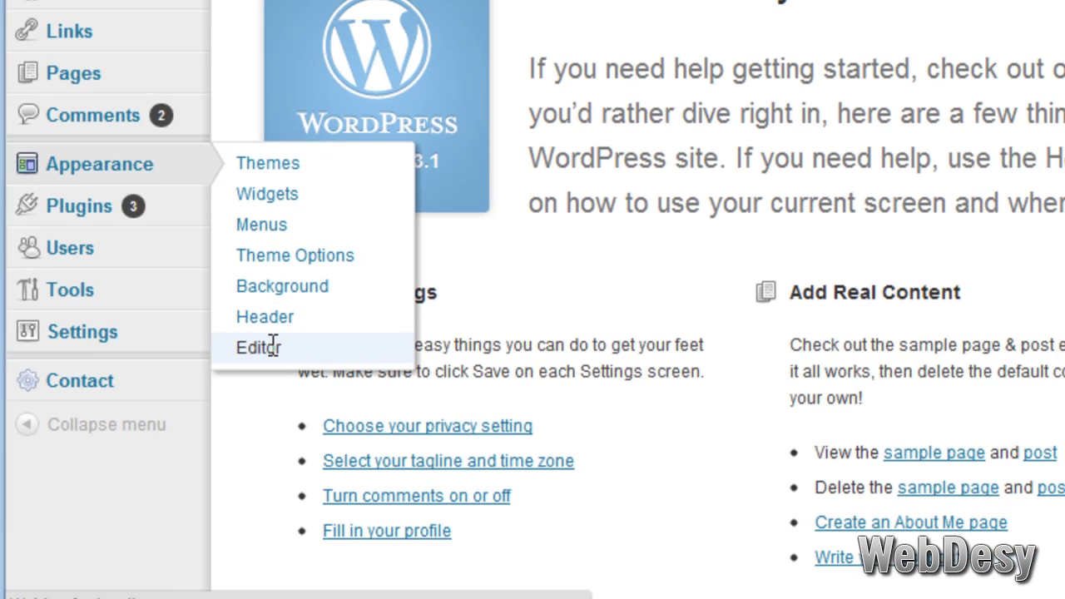
Load Twenty Eleven's Header (header.php) template in the Appearance > Editor
{"action": "left_click", "coordinate": [322, 309]}
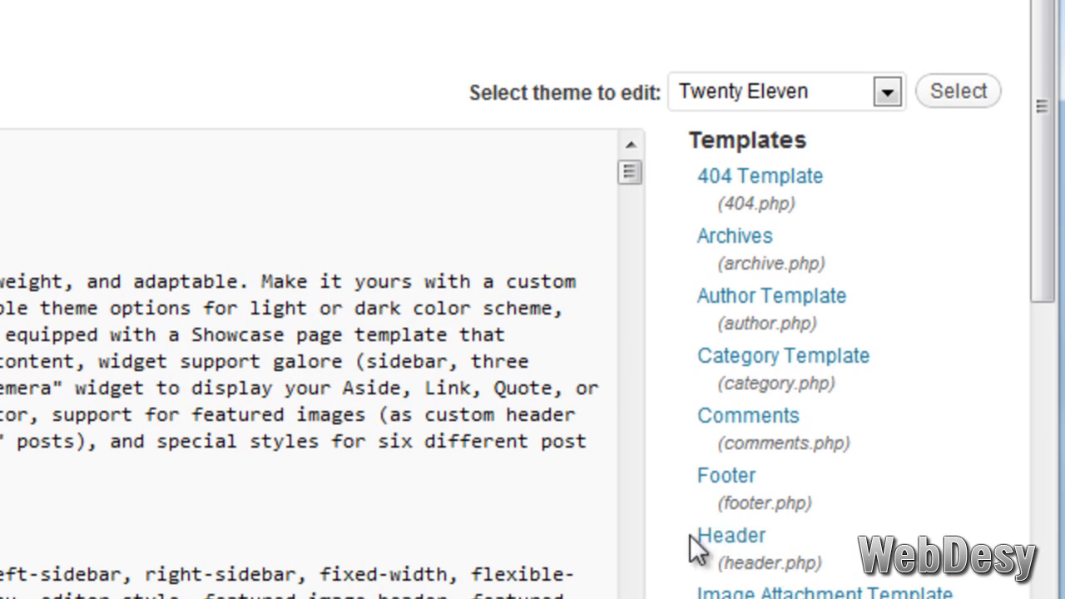
{"action": "left_click", "coordinate": [732, 536]}
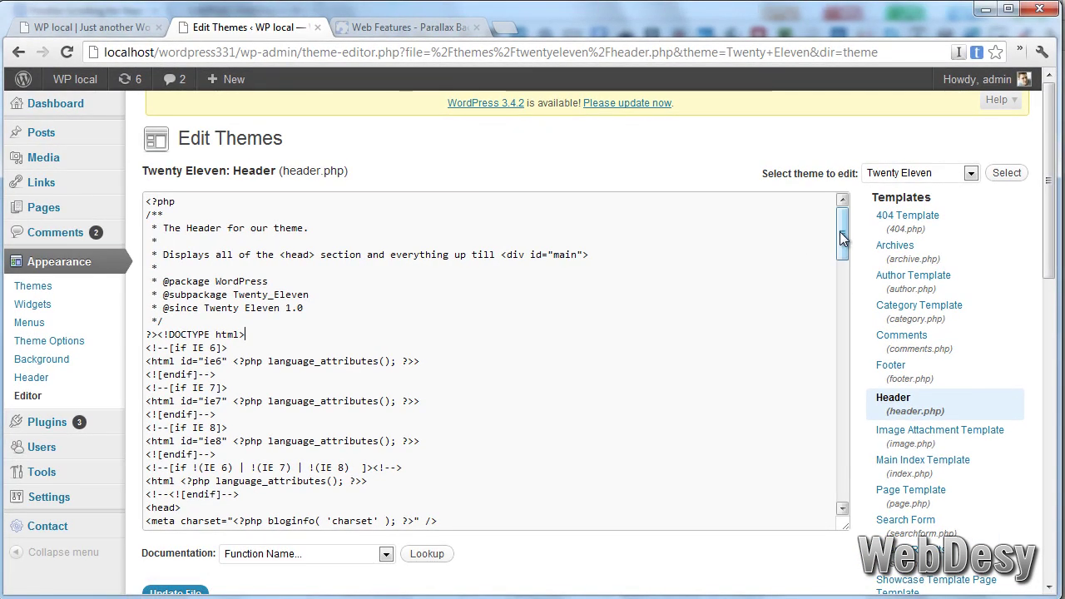
Paste the parallax embed code on a new line after '?>', before </head>
{"action": "left_click_drag", "start_coordinate": [843, 235], "coordinate": [843, 374]}
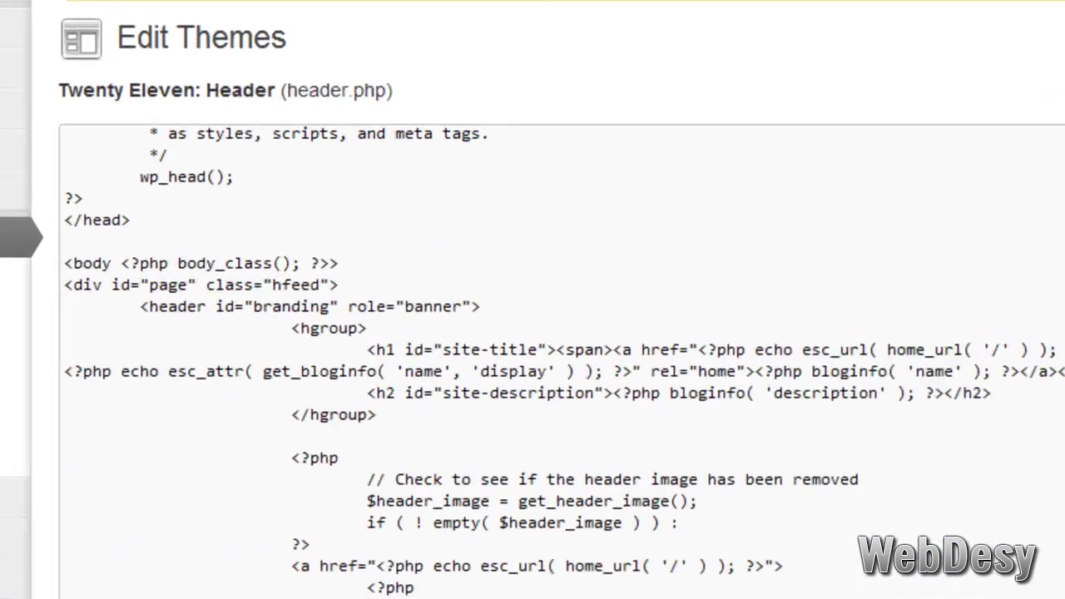
{"action": "left_click", "coordinate": [171, 240]}
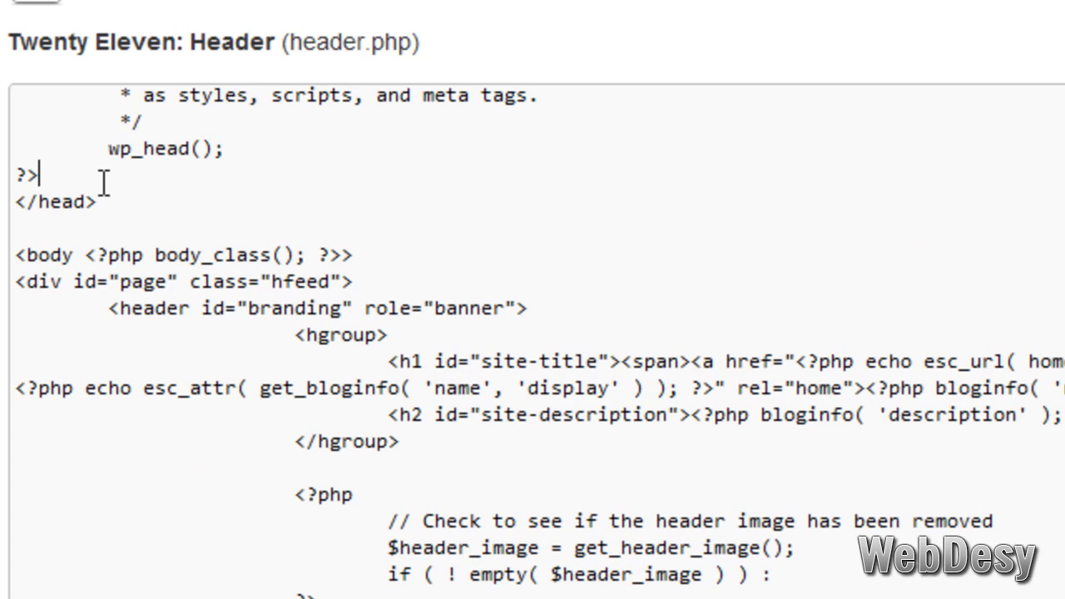
{"action": "key", "text": "Return"}
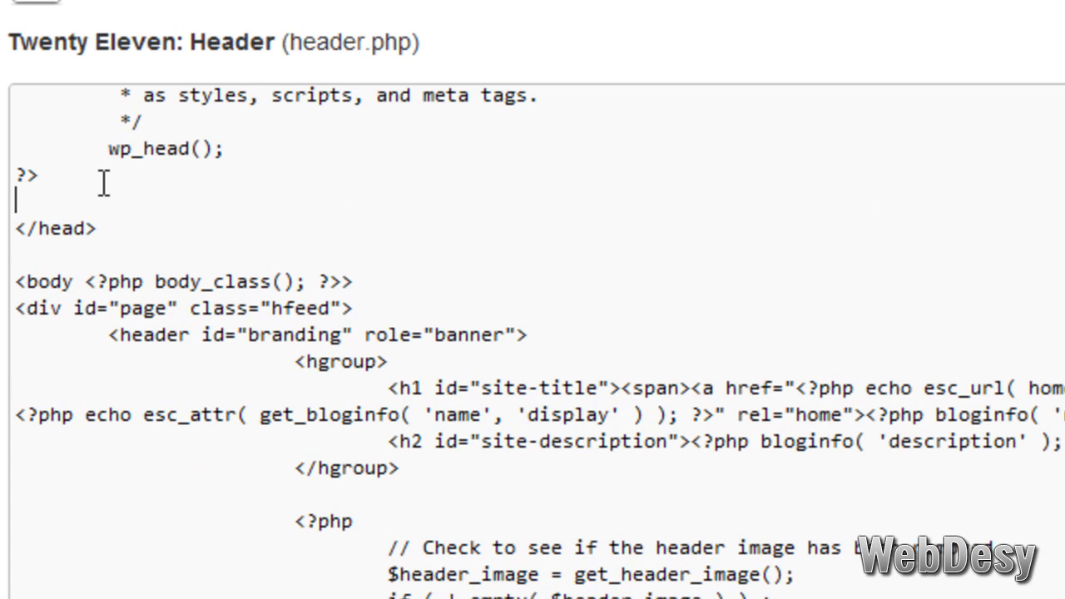
{"action": "right_click", "coordinate": [52, 190]}
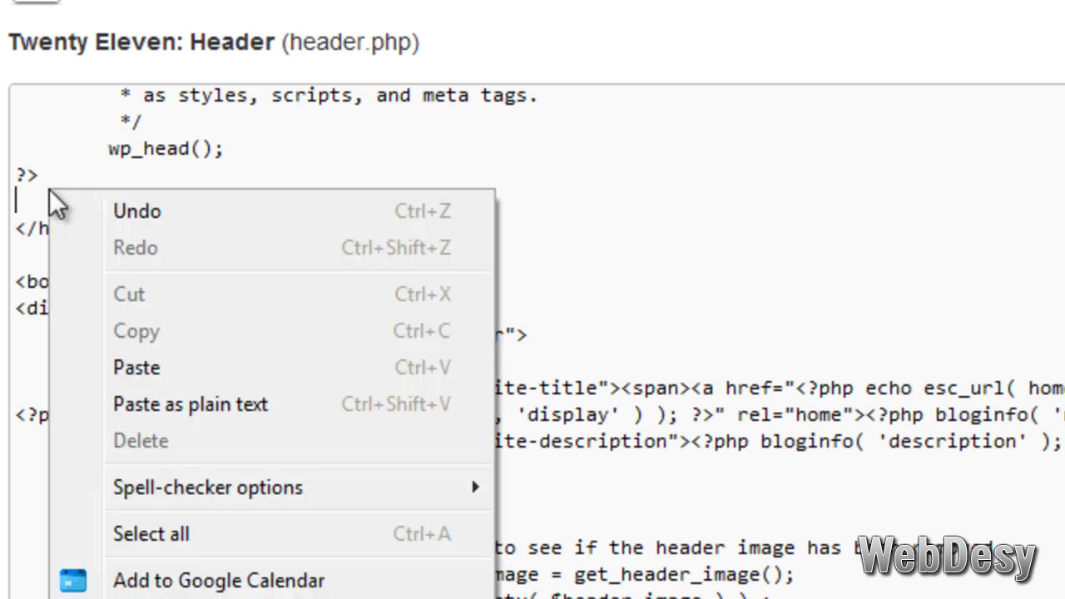
{"action": "left_click", "coordinate": [175, 363]}
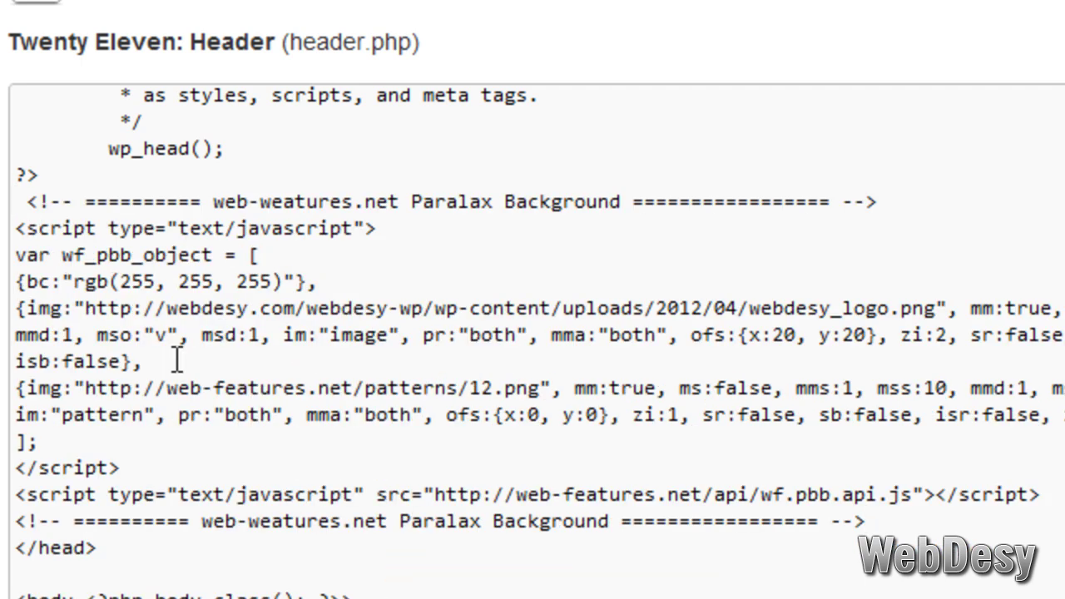
Review the pasted script block and its 'Paralax Background' opening and closing comments
{"action": "mouse_move", "coordinate": [880, 518]}
{"action": "left_mouse_down"}
{"action": "mouse_move", "coordinate": [255, 356]}
{"action": "mouse_move", "coordinate": [19, 252]}
{"action": "mouse_move", "coordinate": [15, 210]}
{"action": "left_mouse_up"}
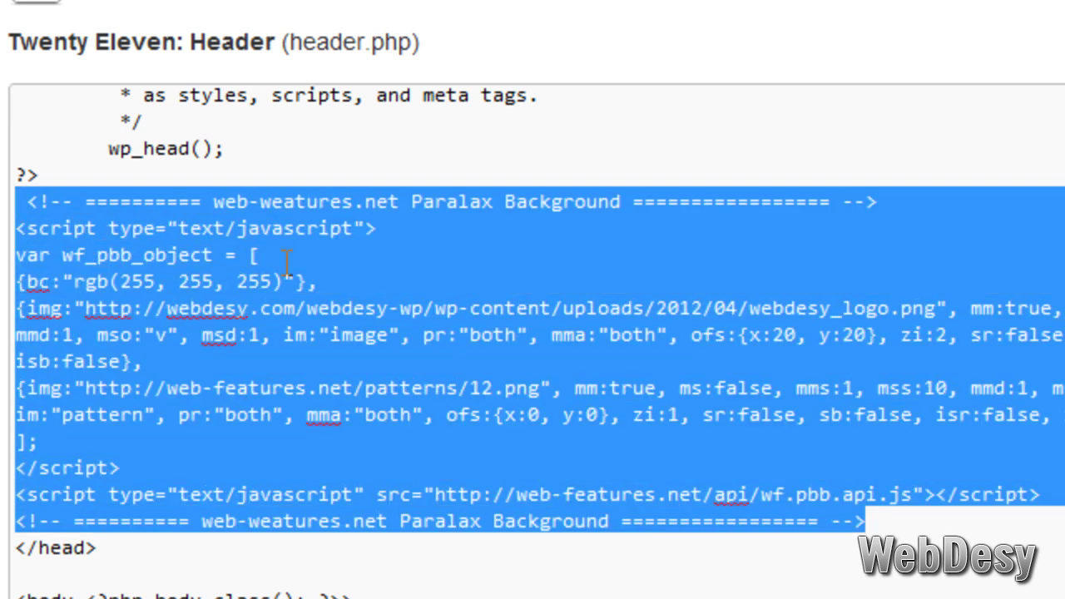
{"action": "left_click", "coordinate": [371, 281]}
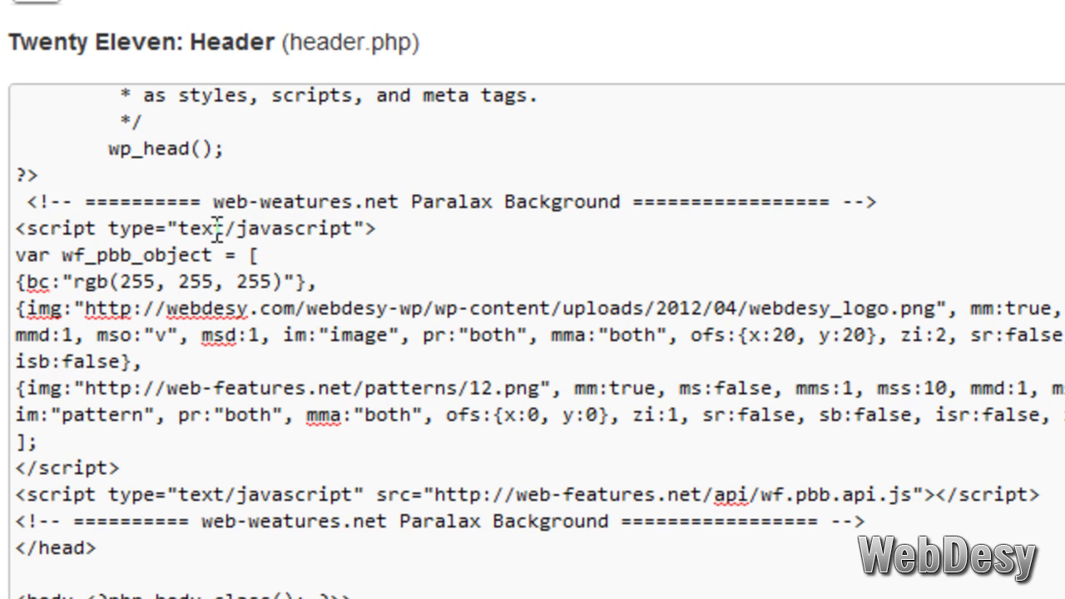
{"action": "left_click_drag", "start_coordinate": [221, 201], "coordinate": [616, 201]}
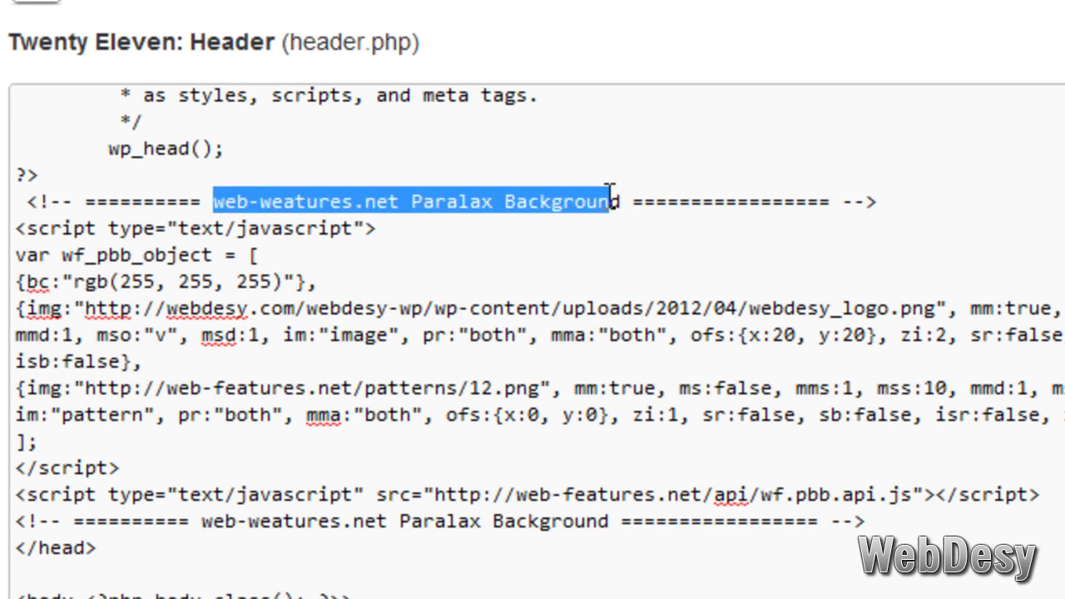
{"action": "left_click", "coordinate": [571, 256]}
{"action": "mouse_move", "coordinate": [200, 521]}
{"action": "left_mouse_down"}
{"action": "mouse_move", "coordinate": [344, 540]}
{"action": "mouse_move", "coordinate": [638, 518]}
{"action": "mouse_move", "coordinate": [611, 521]}
{"action": "left_mouse_up"}
{"action": "left_click", "coordinate": [687, 559]}
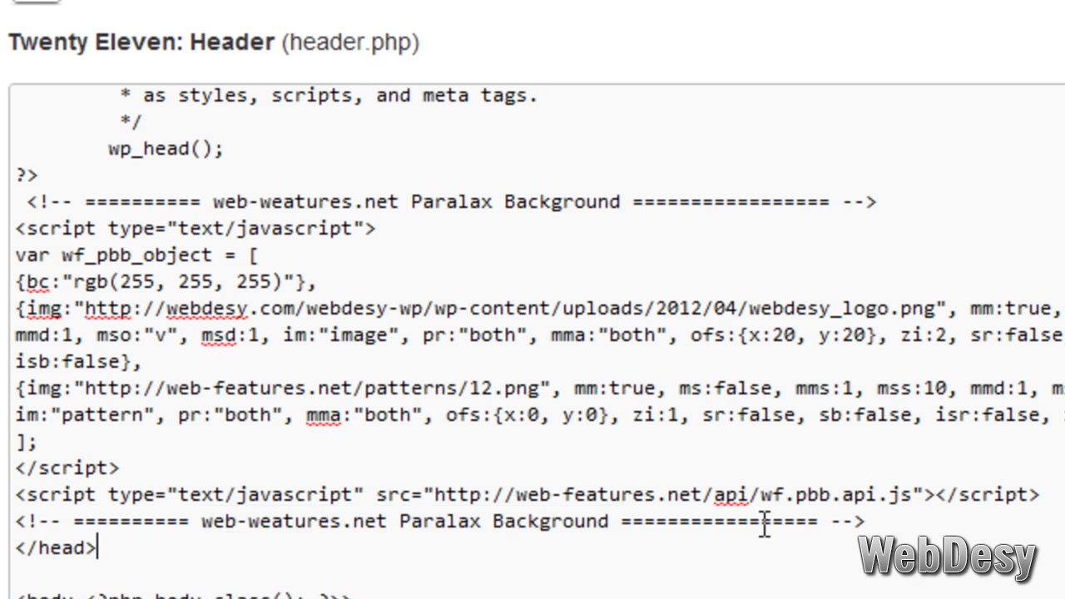
{"action": "mouse_move", "coordinate": [869, 521]}
{"action": "left_mouse_down"}
{"action": "mouse_move", "coordinate": [350, 341]}
{"action": "mouse_move", "coordinate": [24, 202]}
{"action": "left_mouse_up"}
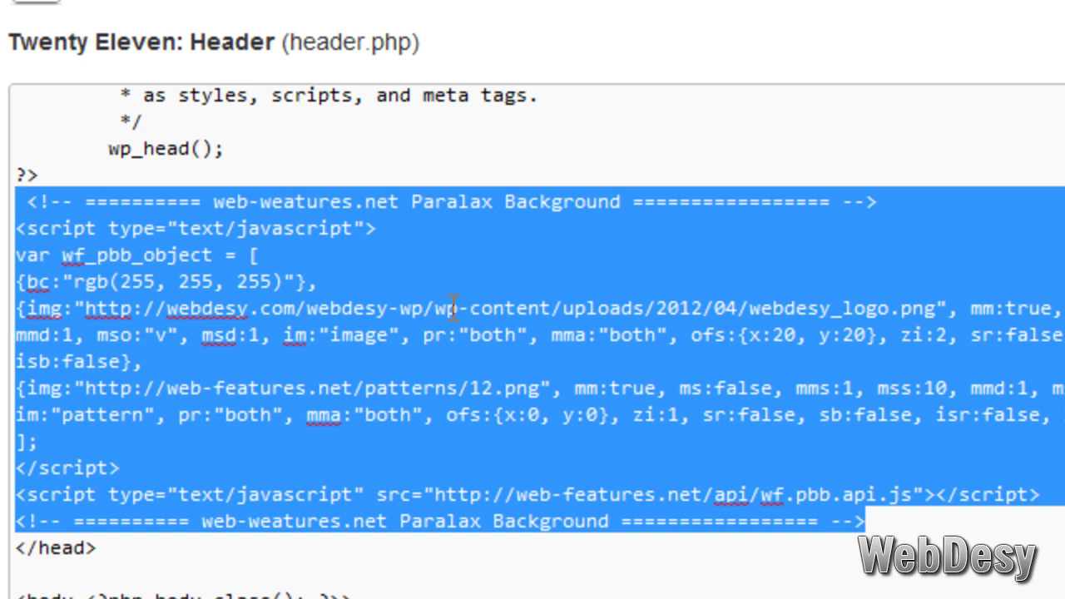
{"action": "left_click", "coordinate": [659, 264]}
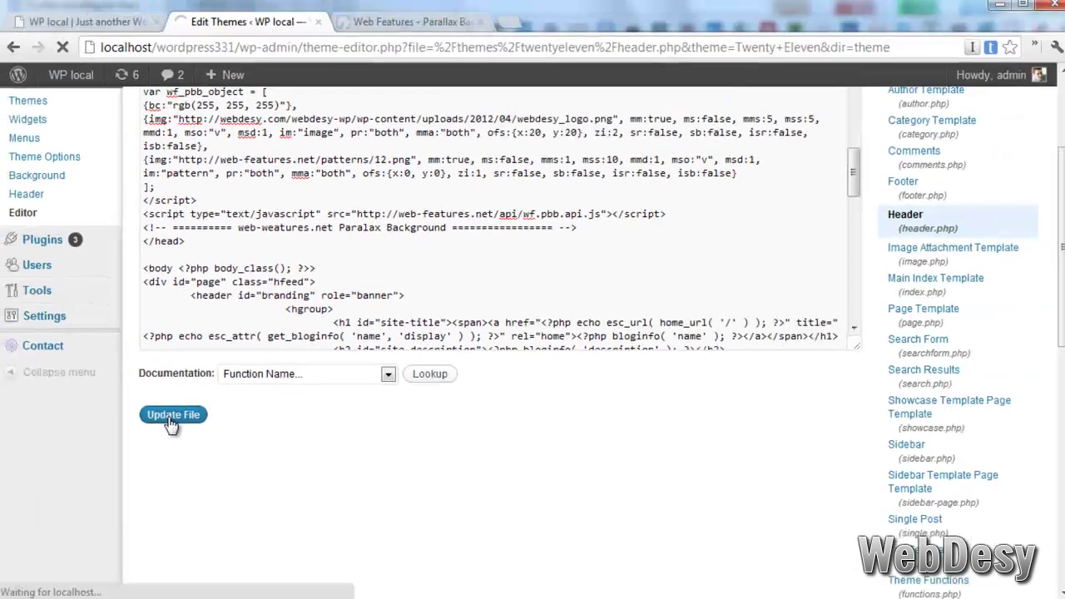
Save header.php with Update File and select the WP local front page's address
{"action": "left_click", "coordinate": [110, 491]}
{"action": "mouse_move", "coordinate": [41, 132]}
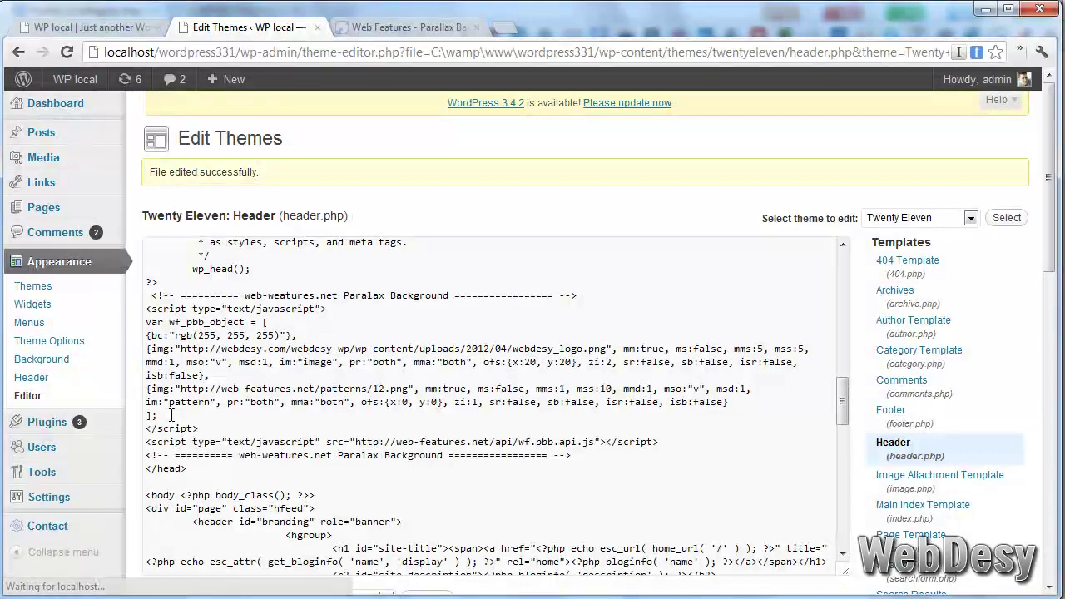
{"action": "left_click", "coordinate": [73, 27]}
{"action": "left_click", "coordinate": [252, 54]}
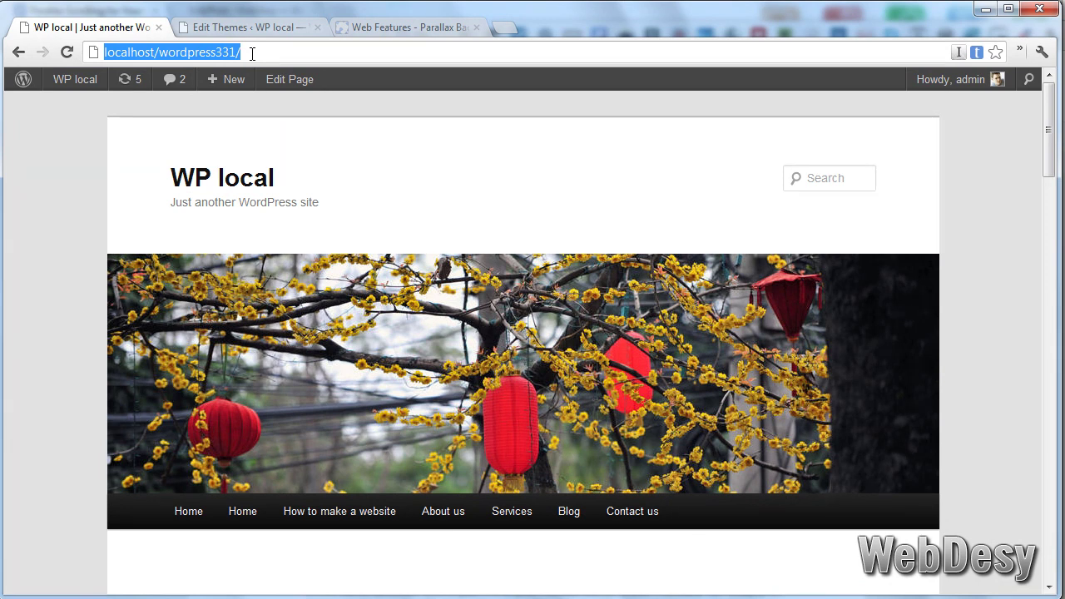
Reload the front page and view the coloured-dots parallax background around the content
{"action": "key", "text": "Return"}
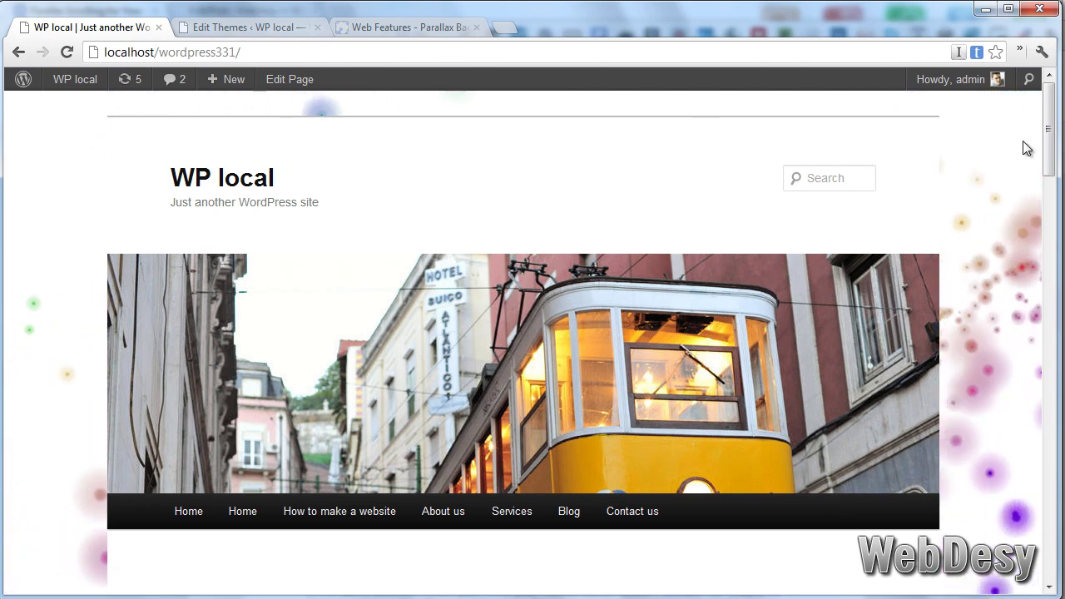
{"action": "mouse_move", "coordinate": [1048, 137]}
{"action": "left_mouse_down"}
{"action": "mouse_move", "coordinate": [1048, 368]}
{"action": "mouse_move", "coordinate": [1028, 98]}
{"action": "left_mouse_up"}
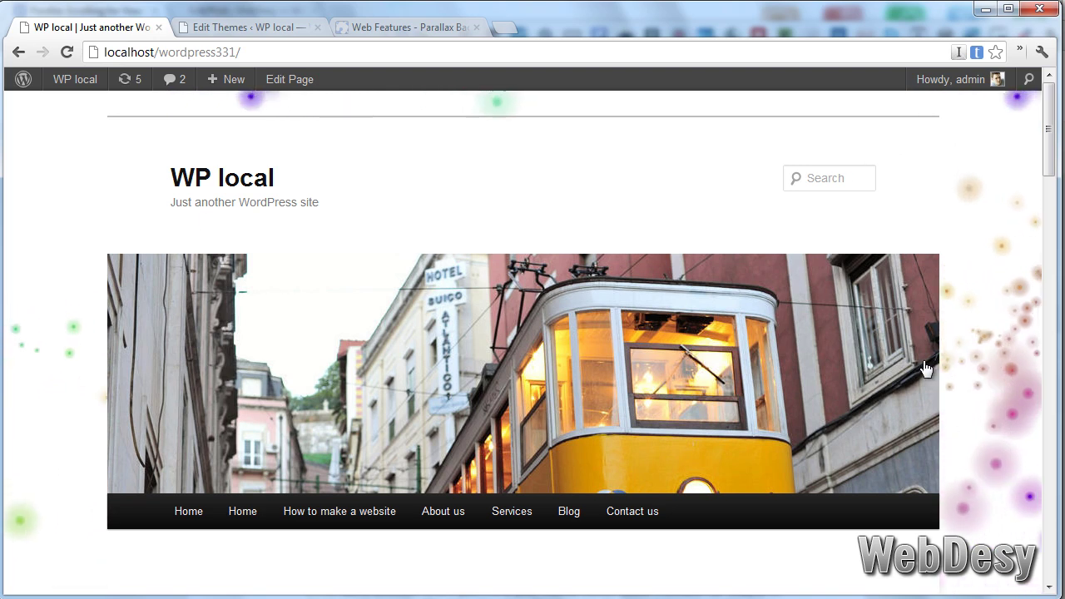
Add a third layer with another particle pattern chosen from the images gallery
{"action": "left_click", "coordinate": [241, 28]}
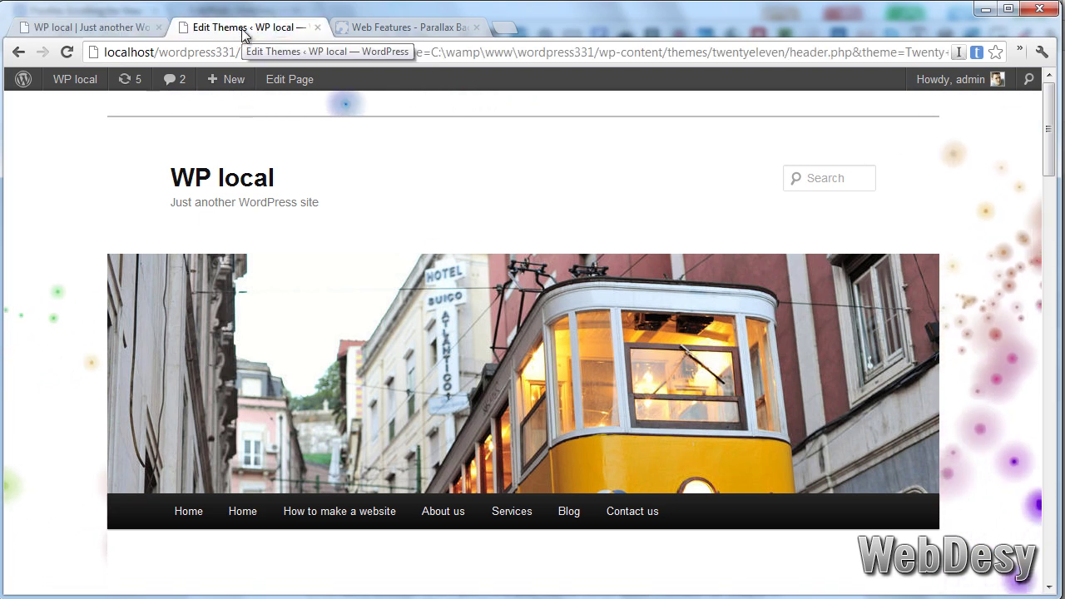
{"action": "left_click", "coordinate": [389, 32]}
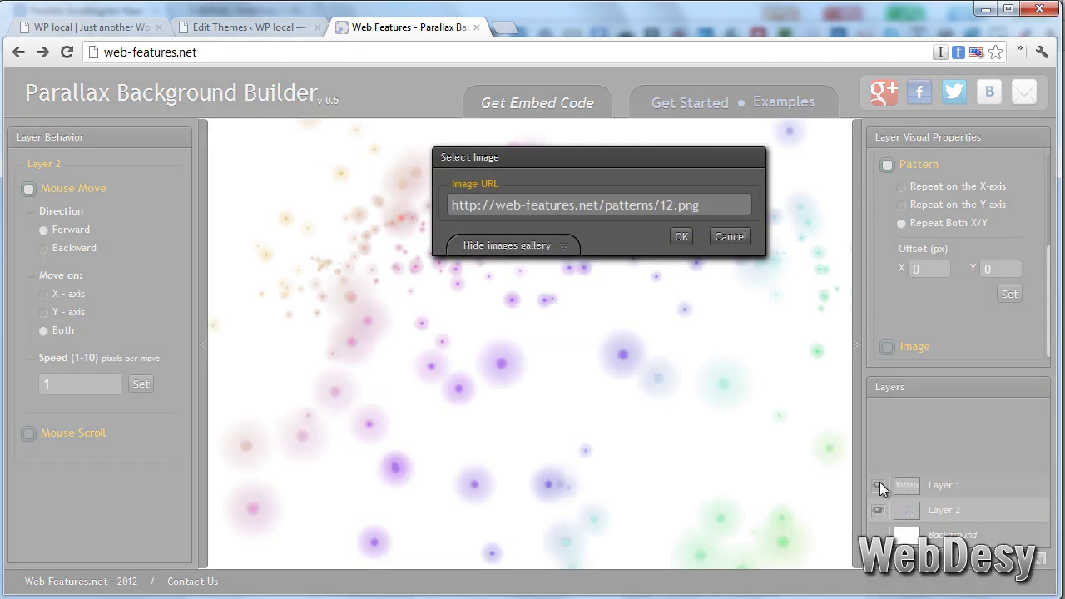
{"action": "left_click", "coordinate": [882, 484]}
{"action": "left_click", "coordinate": [512, 248]}
{"action": "mouse_move", "coordinate": [687, 306]}
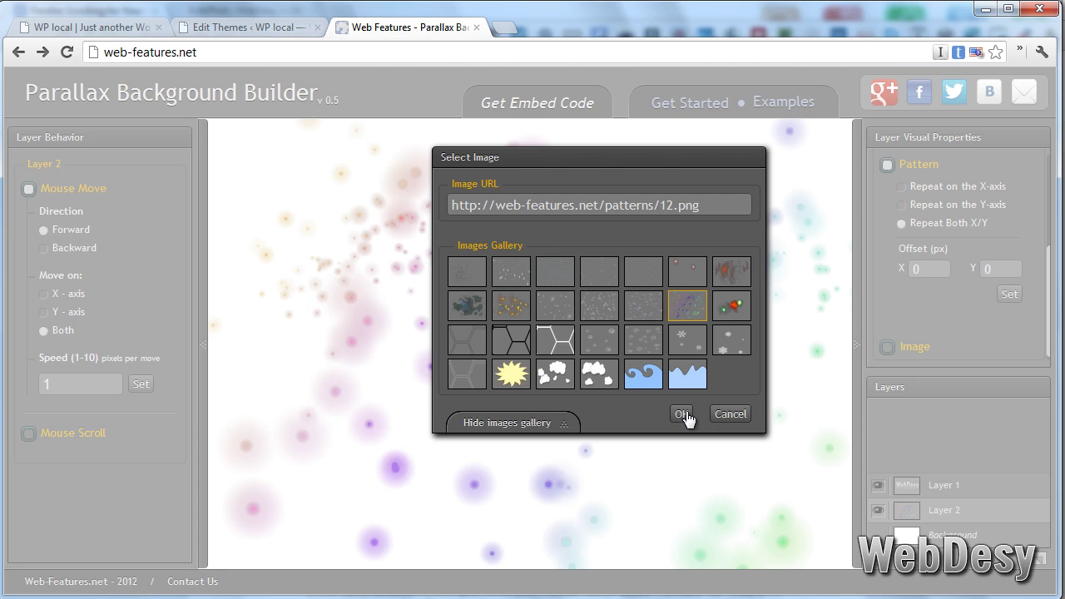
{"action": "left_click", "coordinate": [683, 416]}
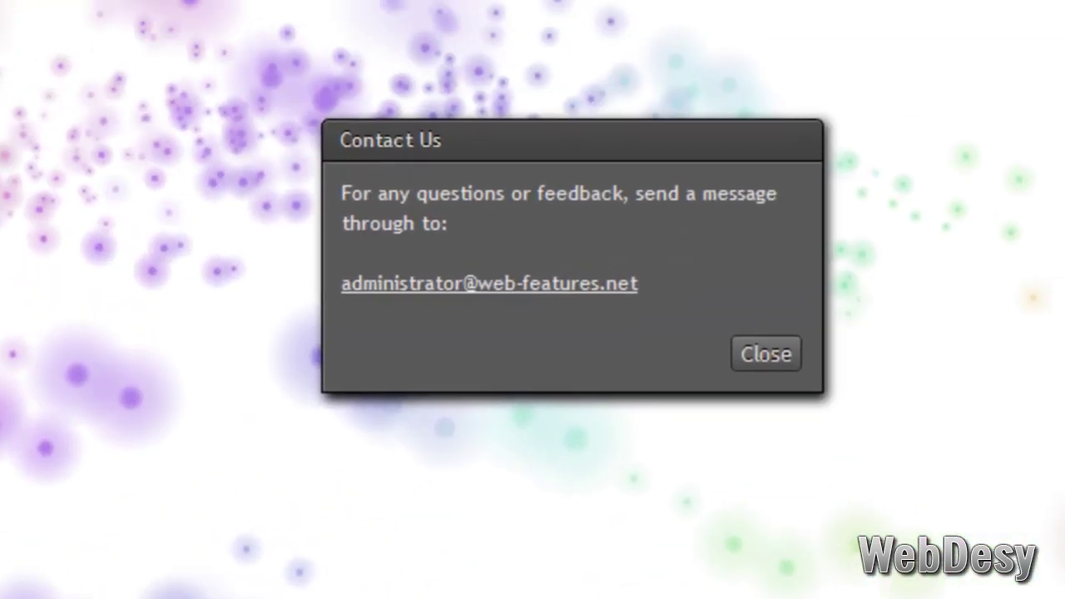
{"action": "mouse_move", "coordinate": [637, 299]}
{"action": "left_mouse_down"}
{"action": "mouse_move", "coordinate": [333, 258]}
{"action": "mouse_move", "coordinate": [339, 292]}
{"action": "left_mouse_up"}
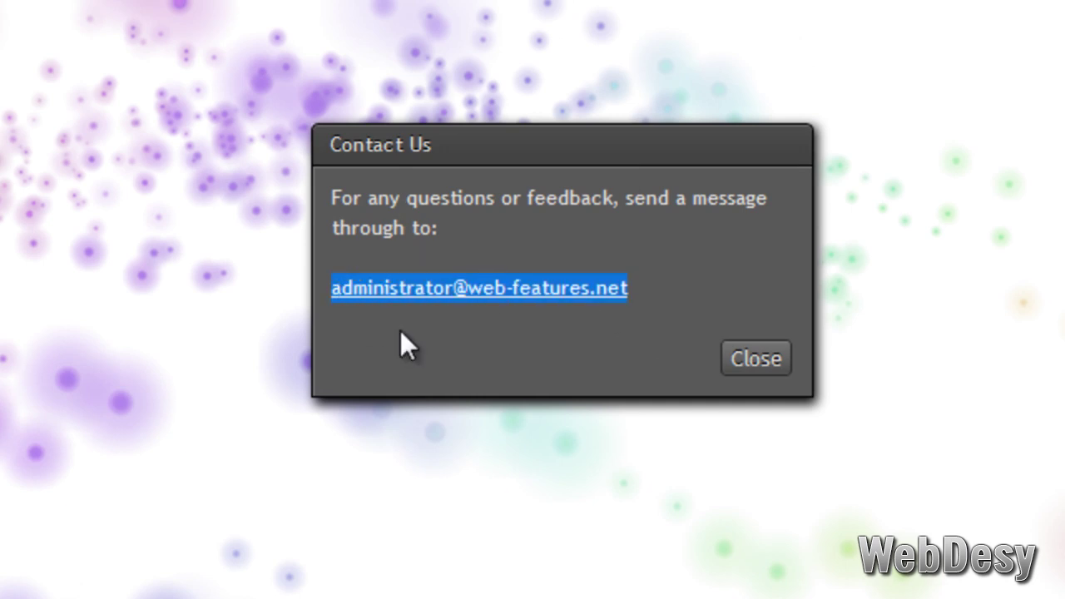